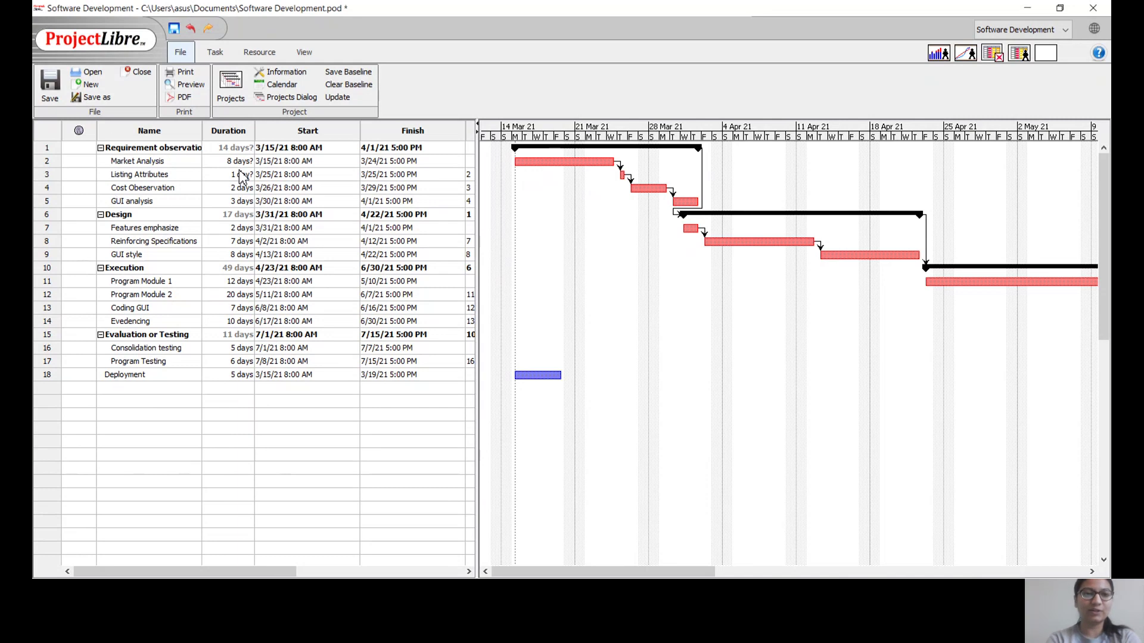
- Set firm durations of 8 days for Market Analysis and 1 day for Listing Attributes, replacing their estimated durations
click(241, 148)
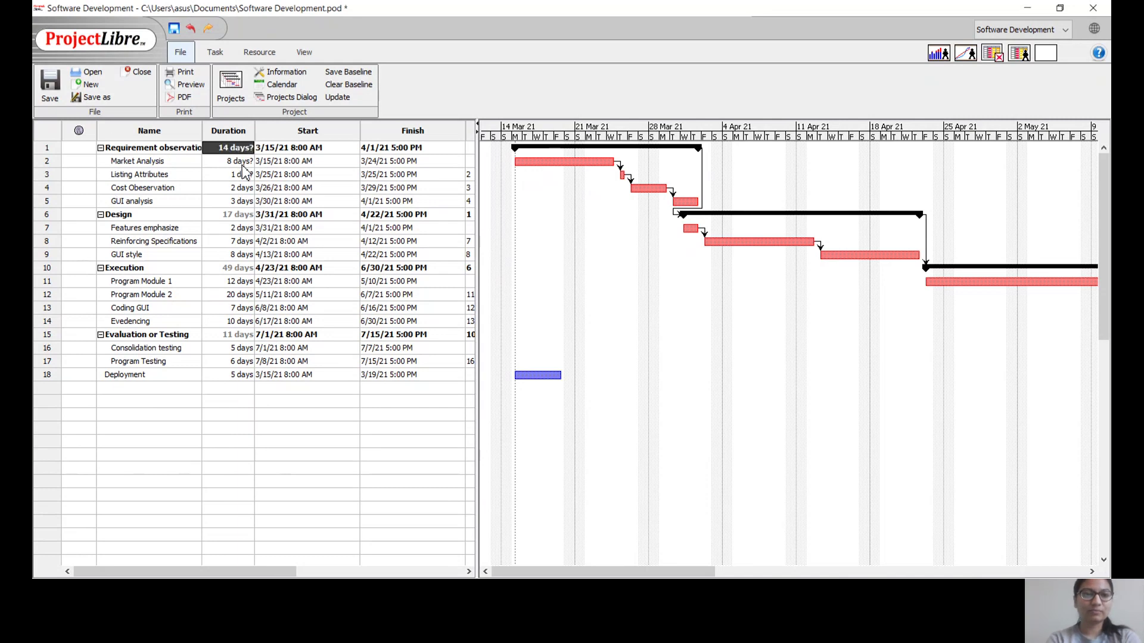
double_click(246, 163)
key(BackSpace)
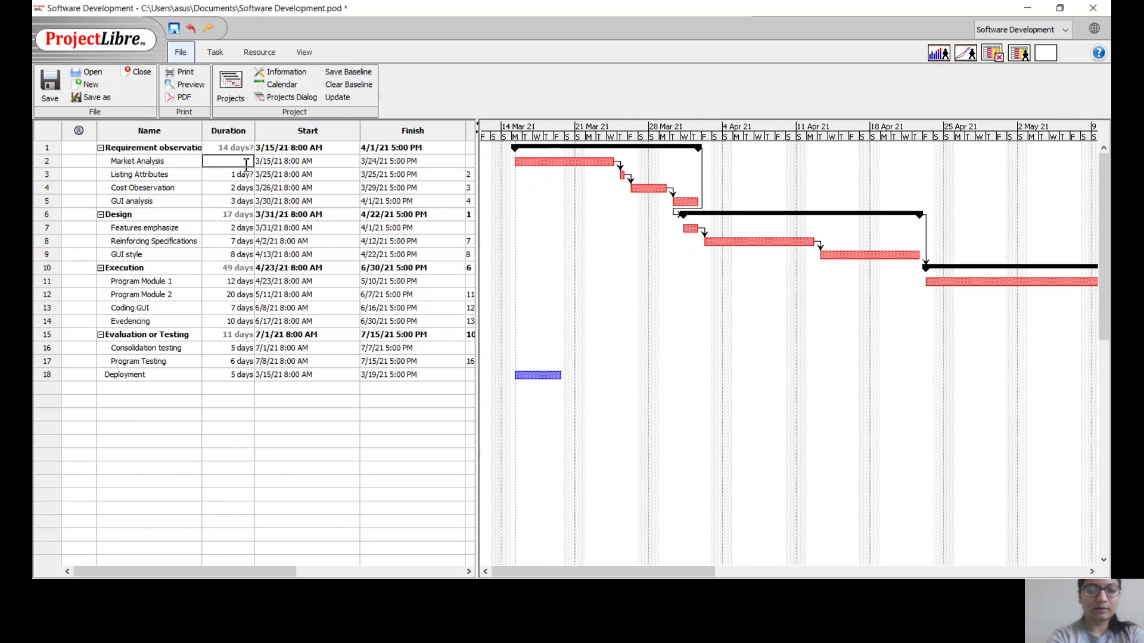
key(Return)
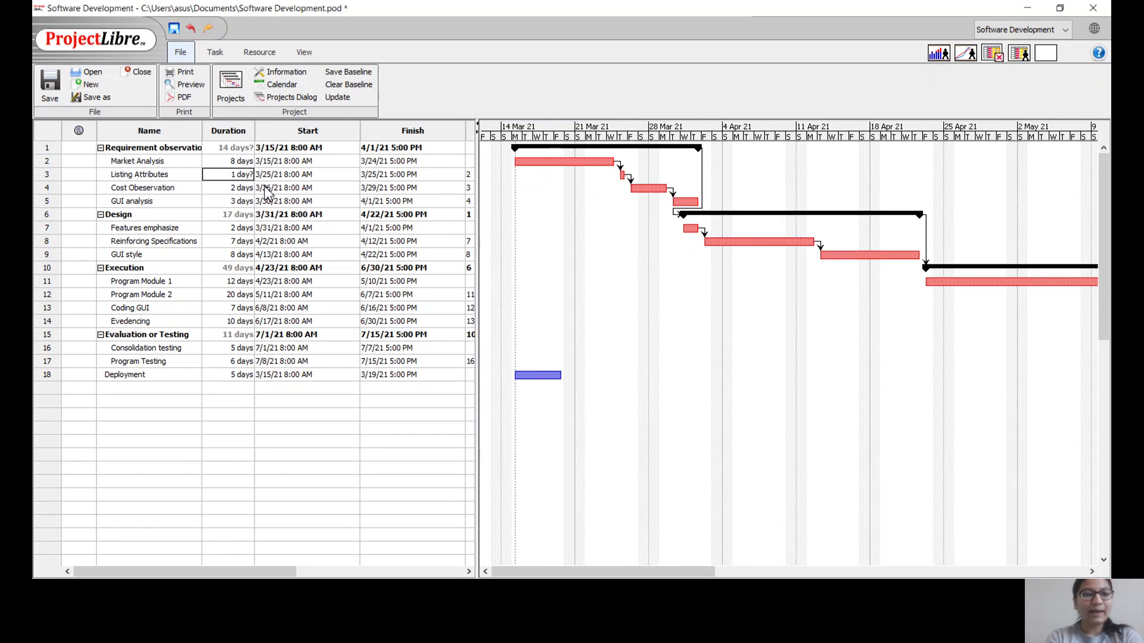
double_click(249, 175)
key(BackSpace)
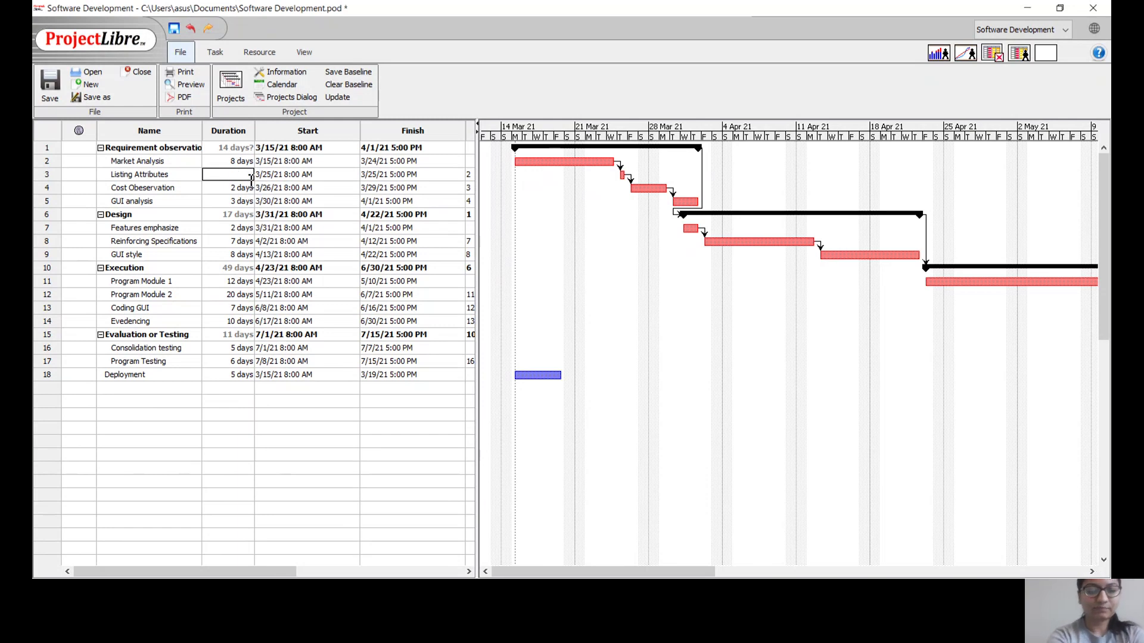
text(1)
key(Return)
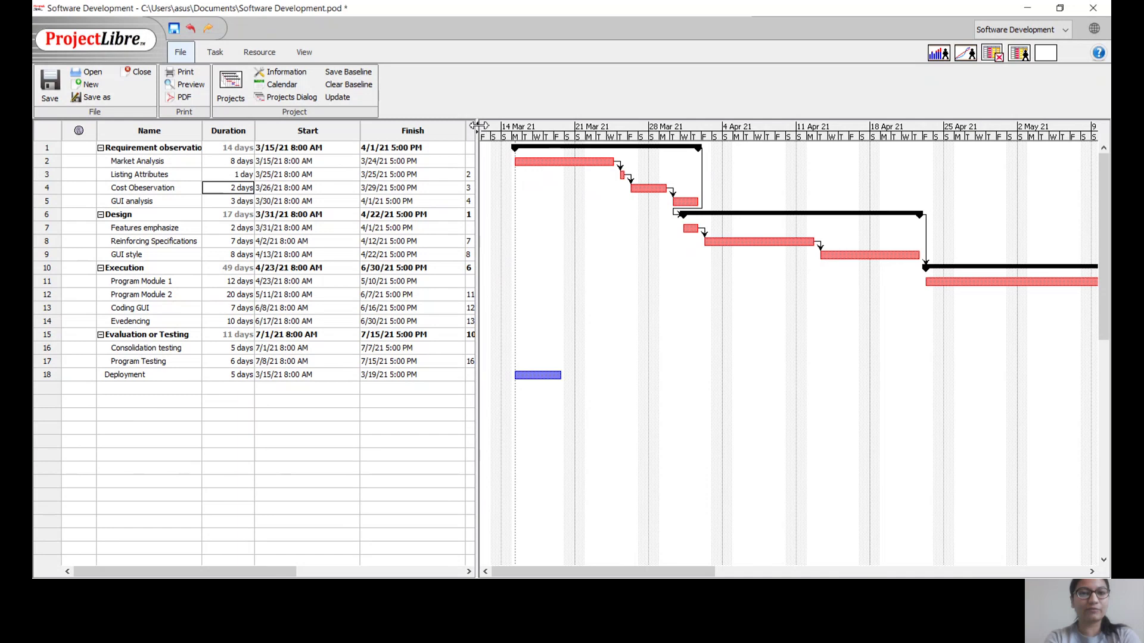
- Widen the task table to show the full Predecessors column and set Deployment's predecessor to task 17
drag(478, 126, 592, 127)
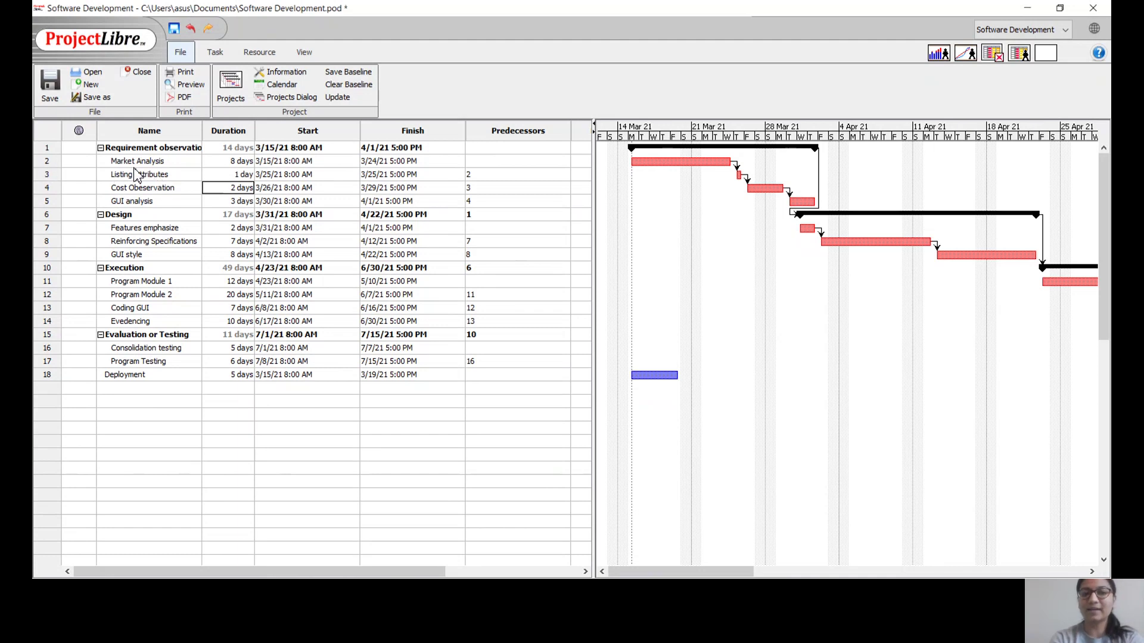
double_click(468, 174)
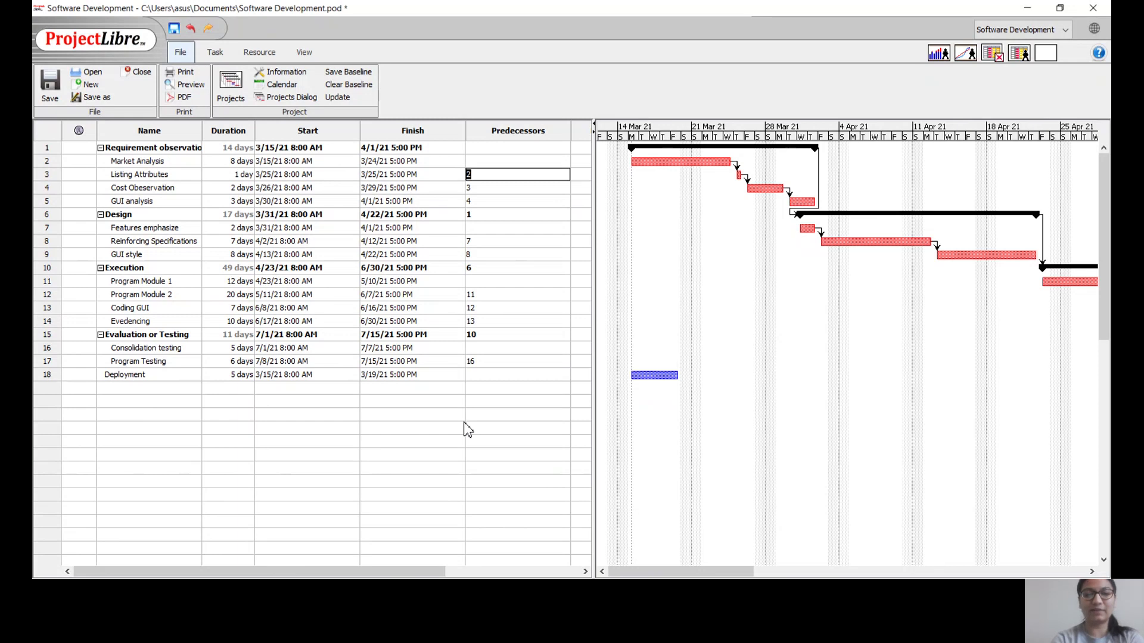
click(483, 375)
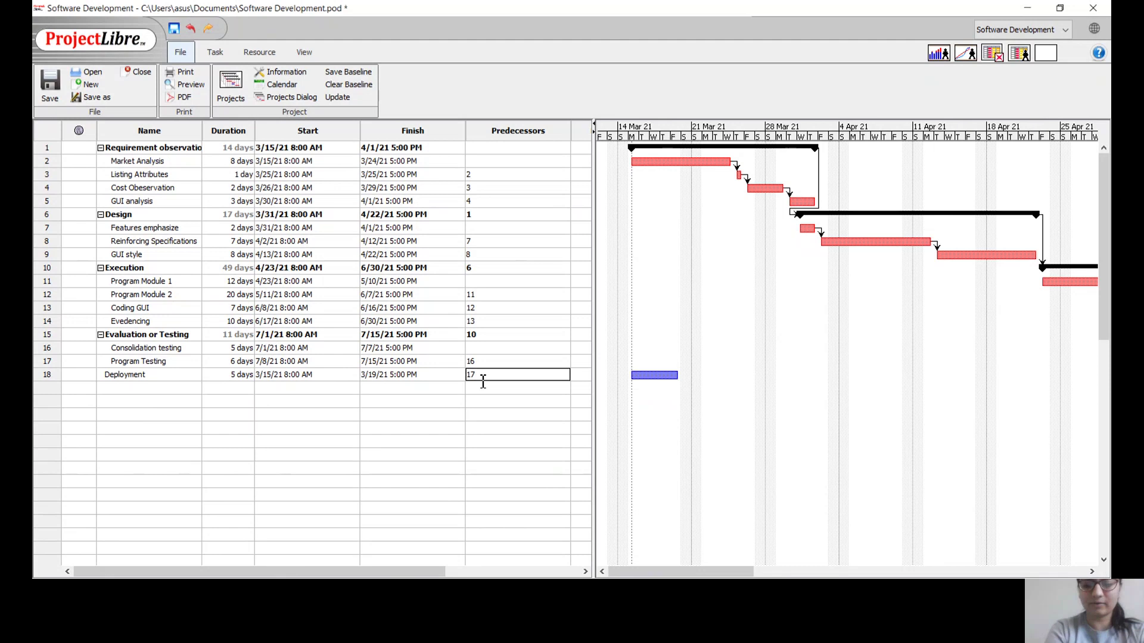
key(Return)
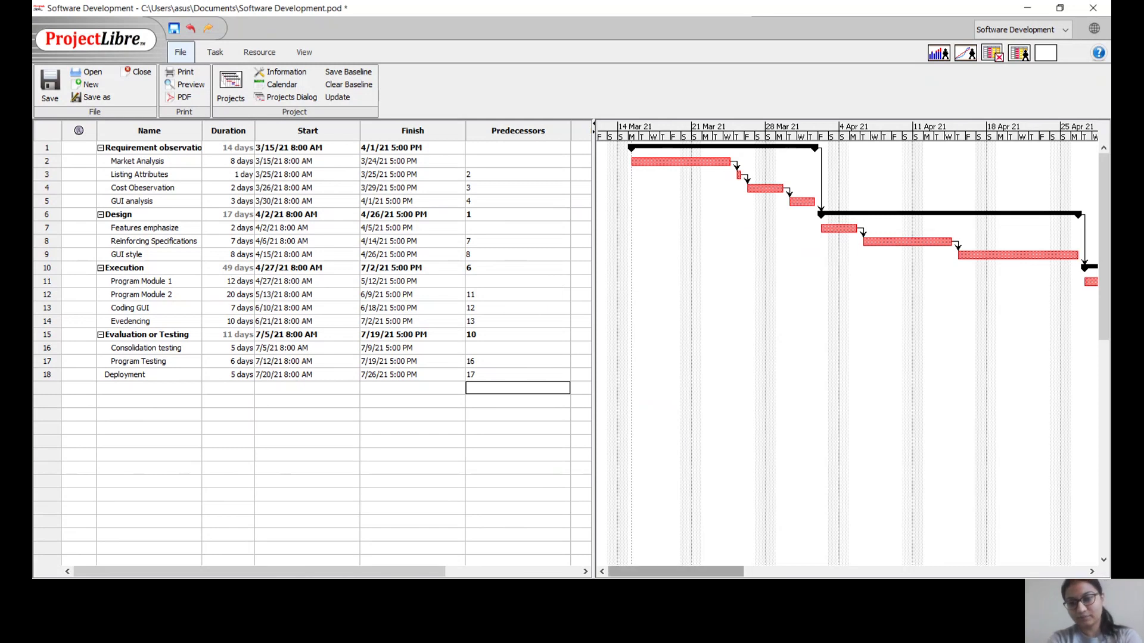
mouse_move(675, 572)
mouse_down()
mouse_move(816, 571)
mouse_move(675, 571)
mouse_up()
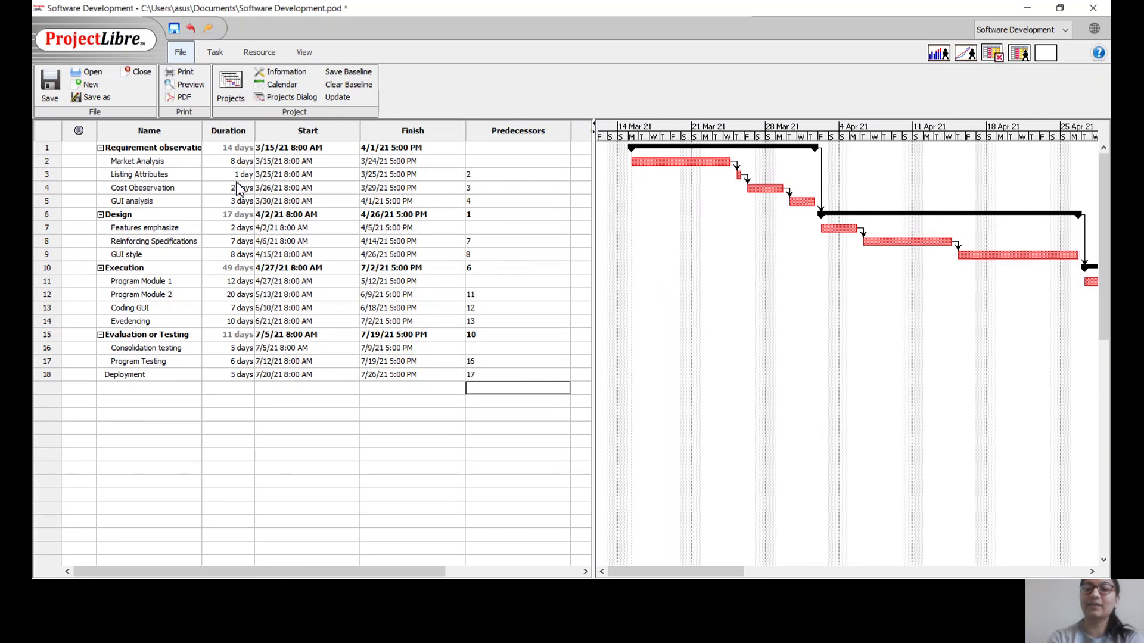
- In the Standard working calendar, make all Sundays non-default working time from 8:00 to 12:00 and 13:00 to 14:00
click(215, 52)
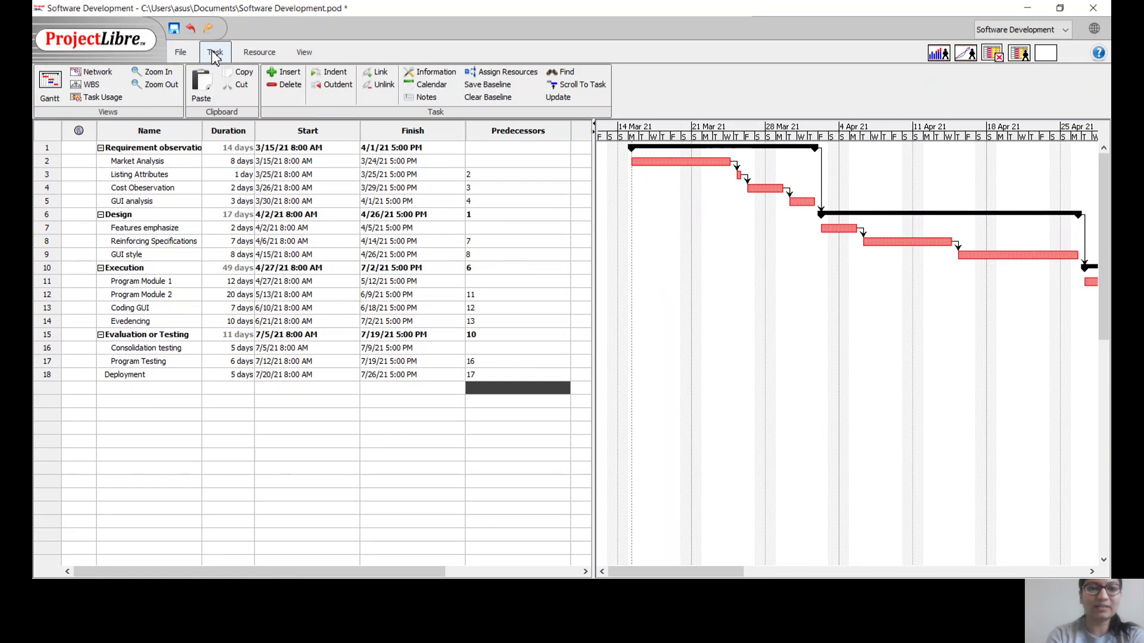
click(432, 87)
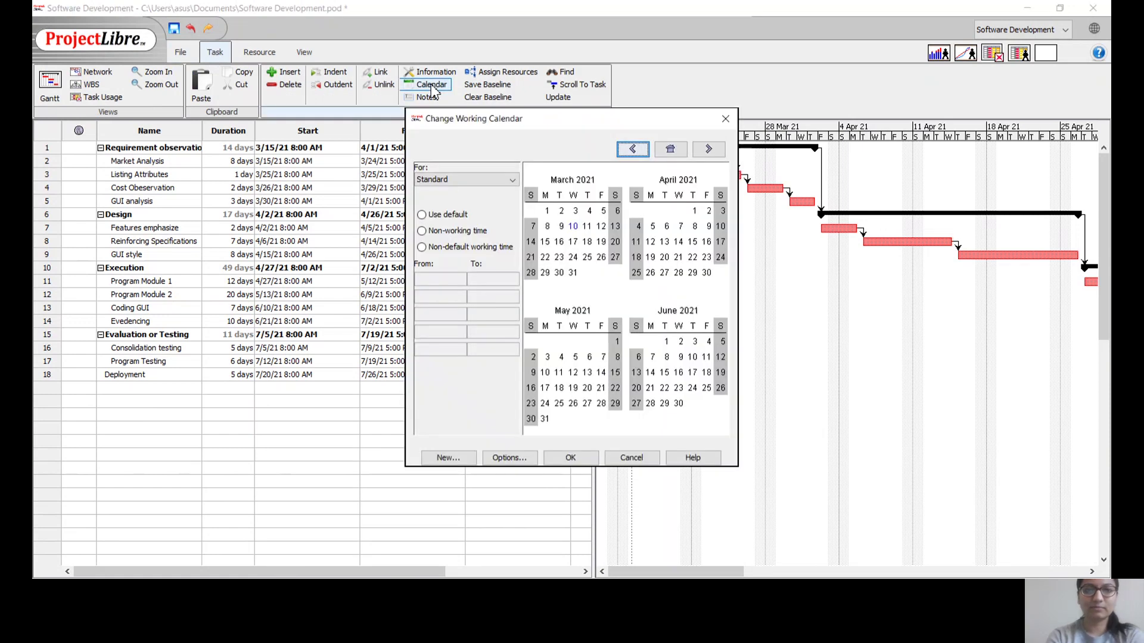
click(514, 181)
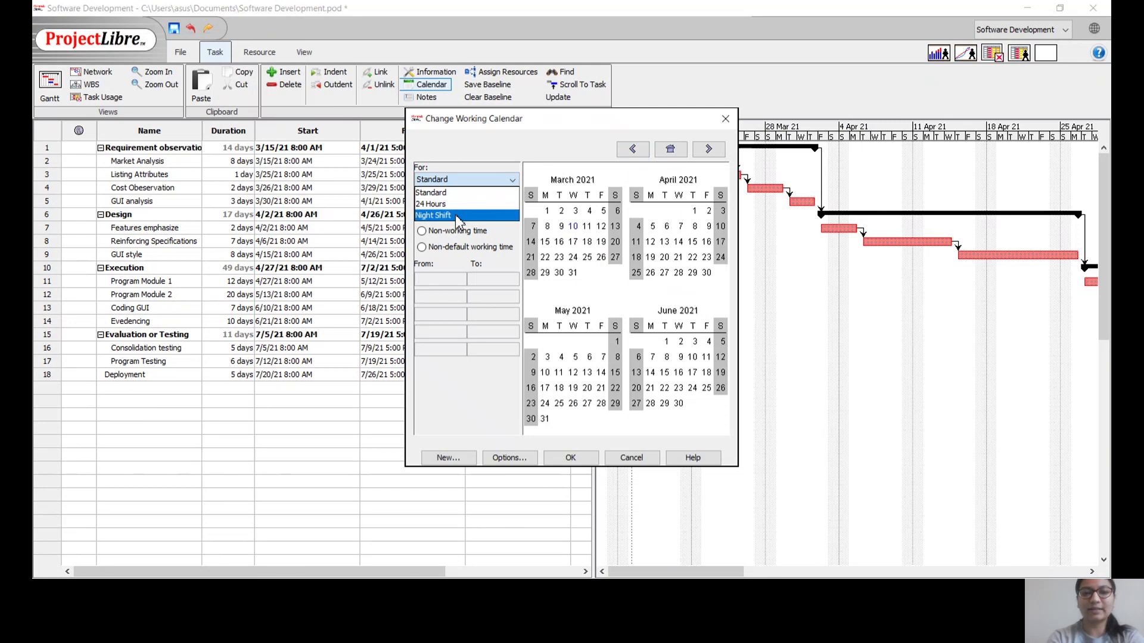
click(514, 181)
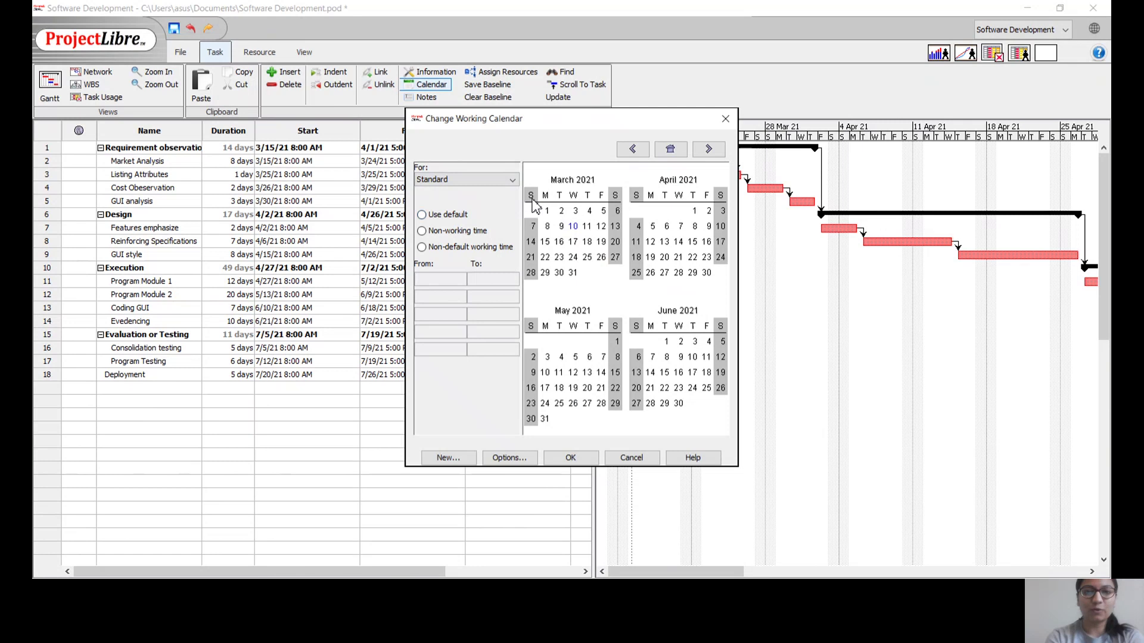
click(531, 196)
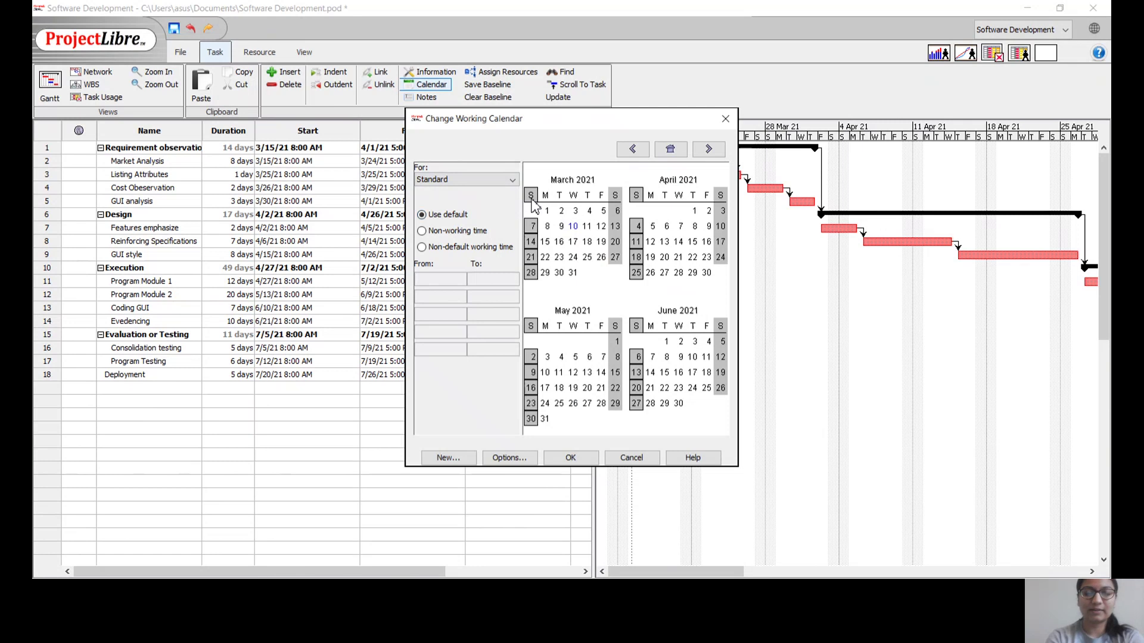
click(421, 248)
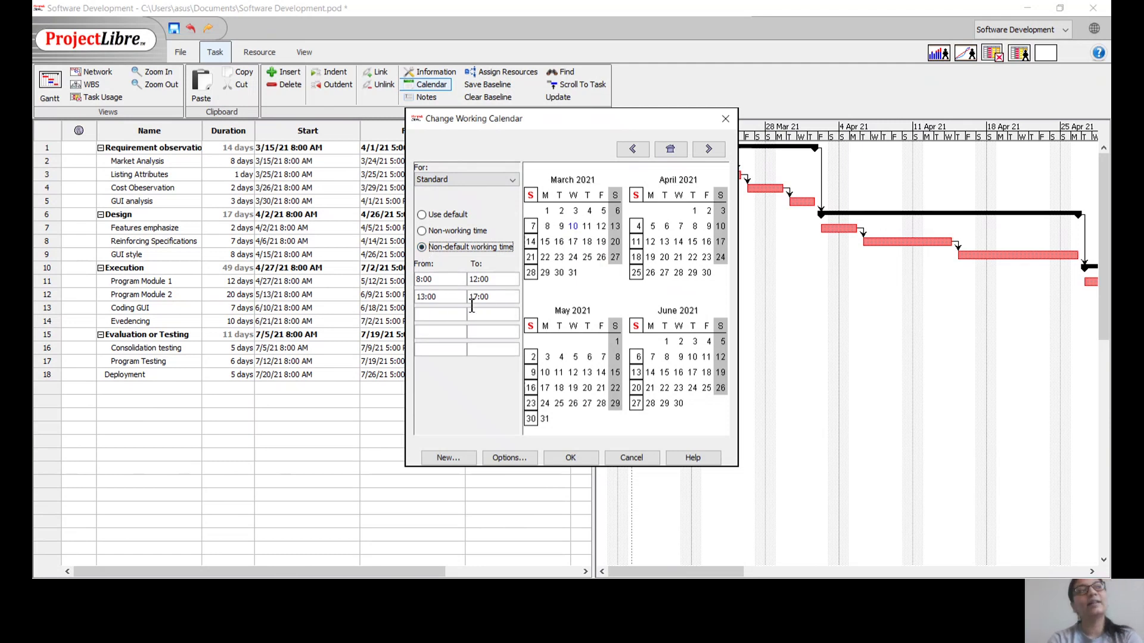
click(483, 300)
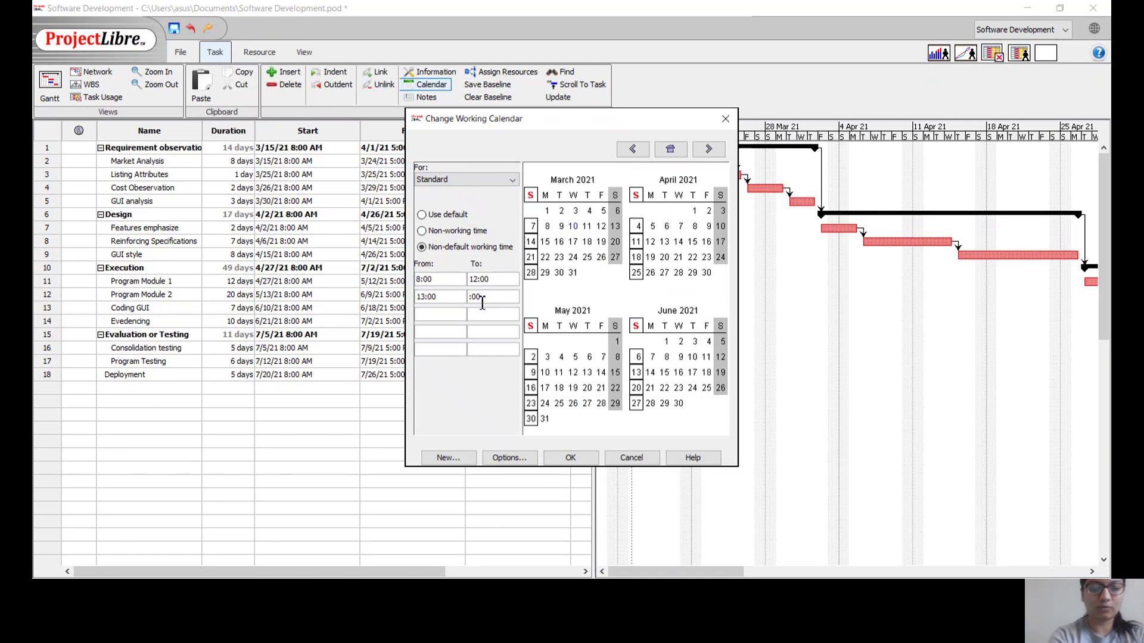
text(14)
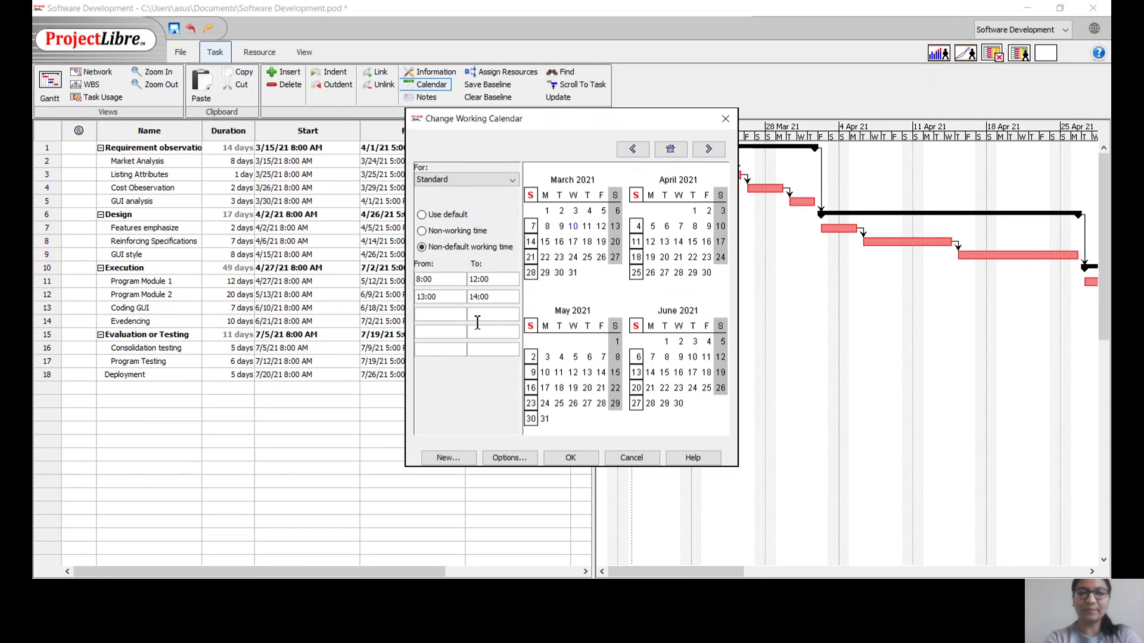
- Make all Saturdays non-default working time, 8:00–12:00 and 13:00–17:00, set all Tuesdays as non-working time, and apply the calendar
click(617, 196)
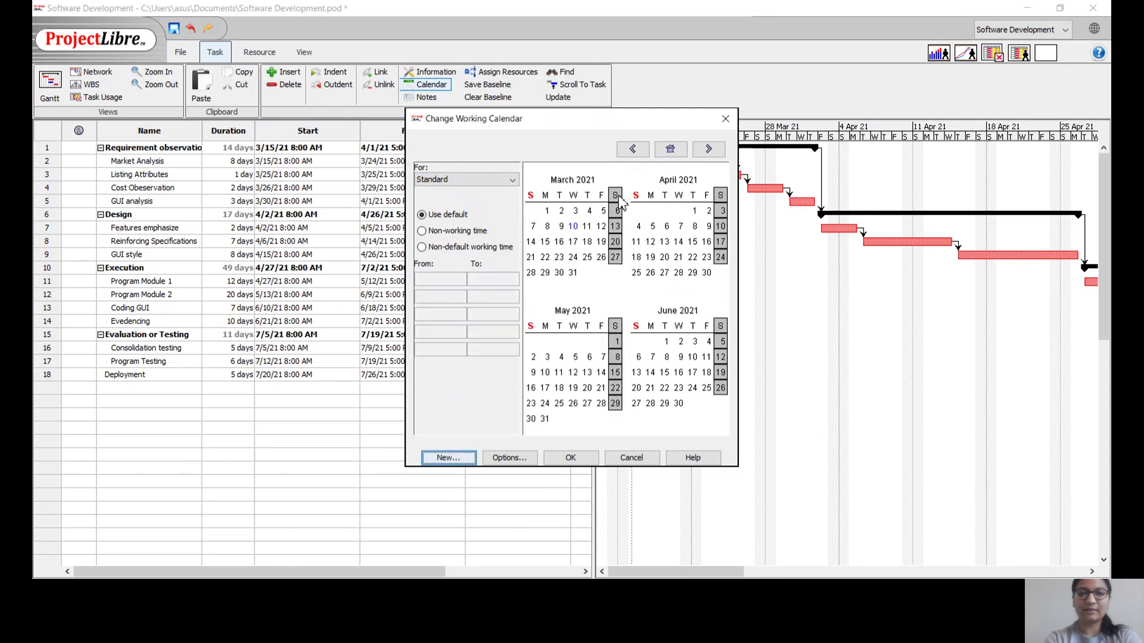
click(422, 247)
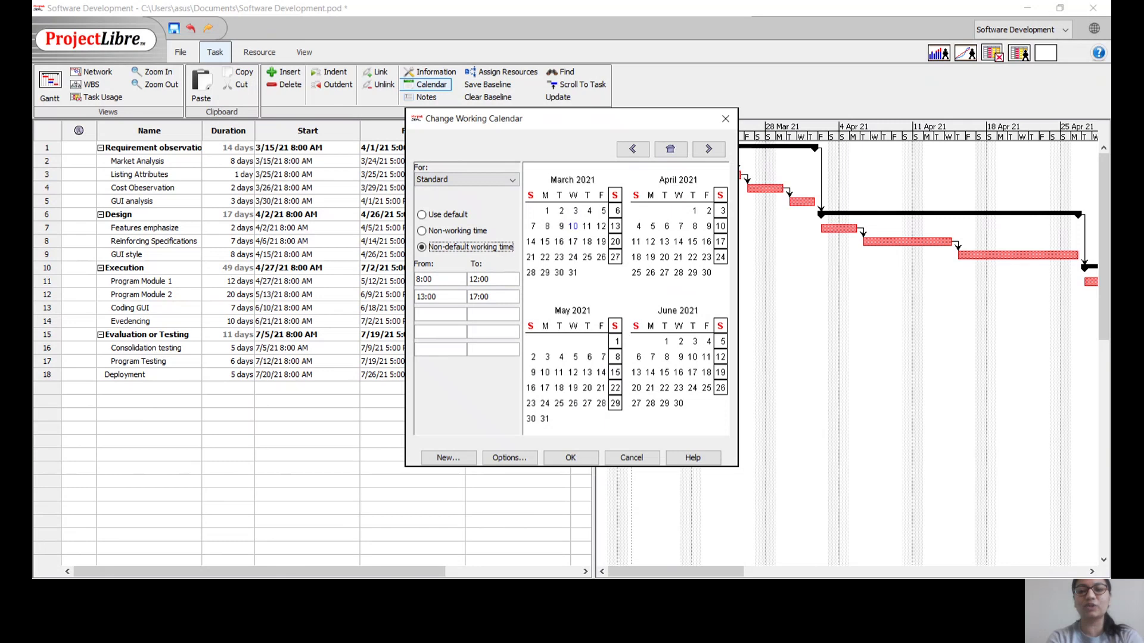
click(560, 198)
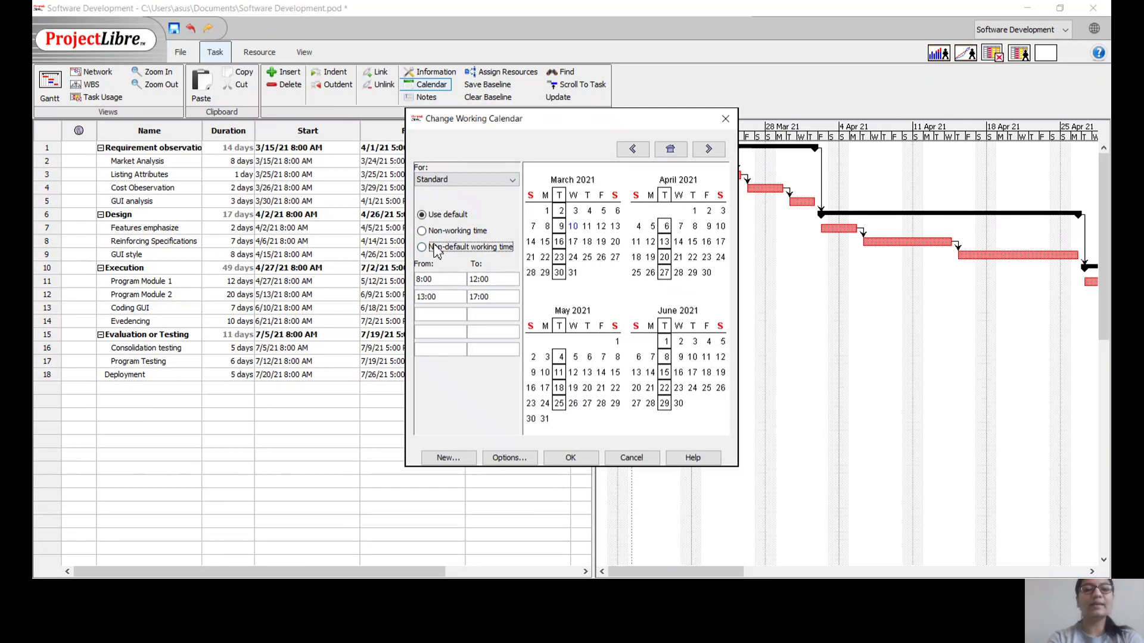
click(422, 231)
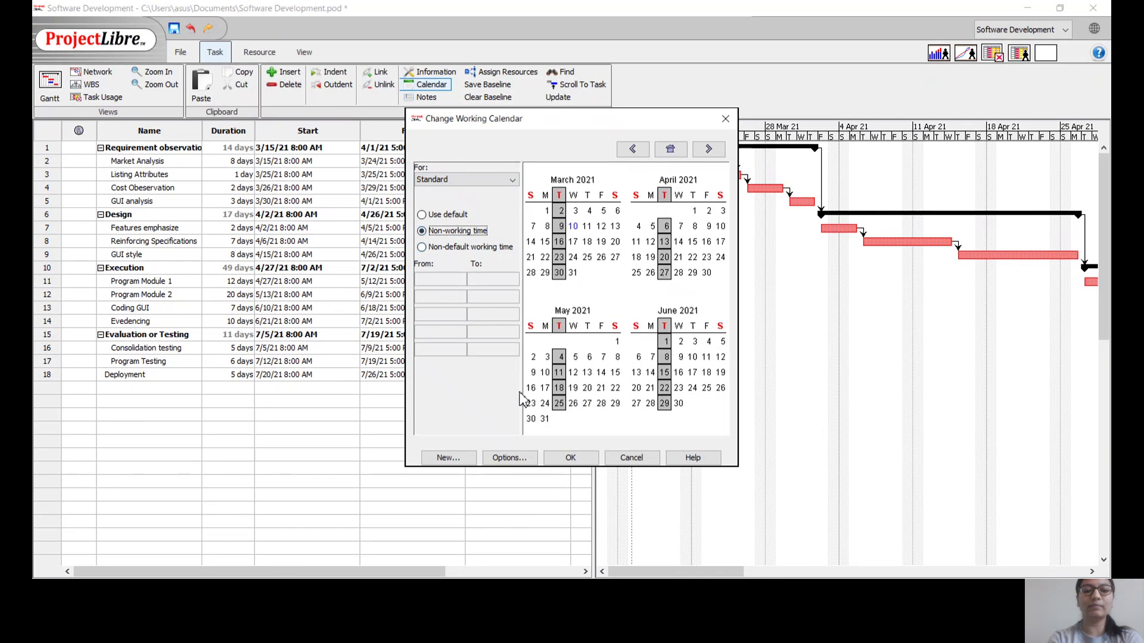
click(570, 459)
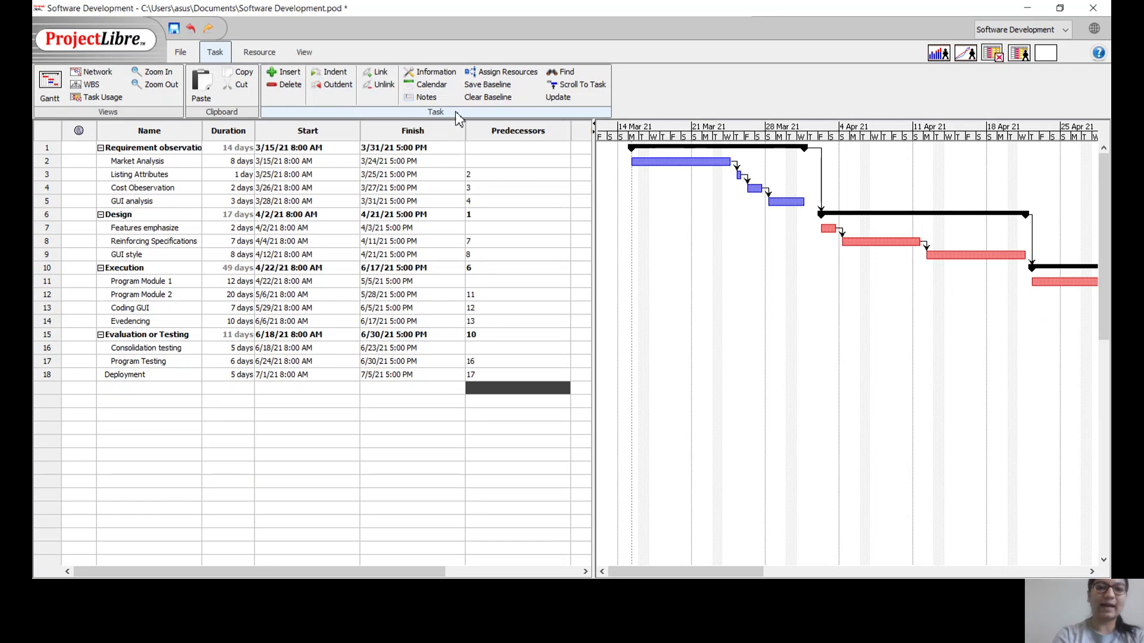
- Insert a Deadline column into the task table and place it between Duration and Start
click(582, 136)
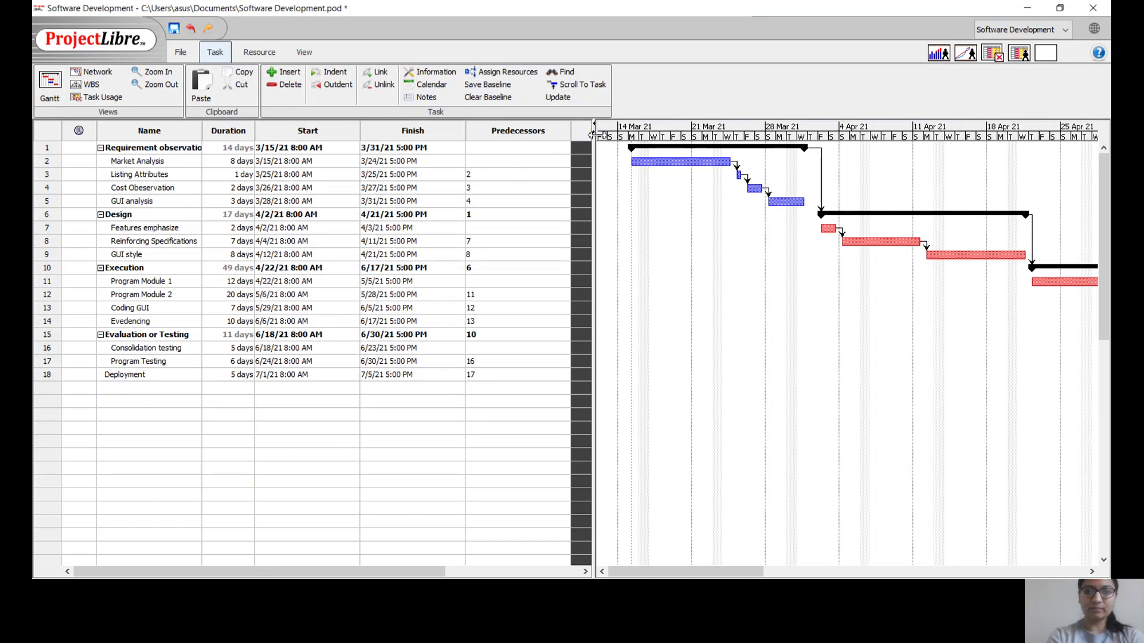
drag(595, 132, 706, 141)
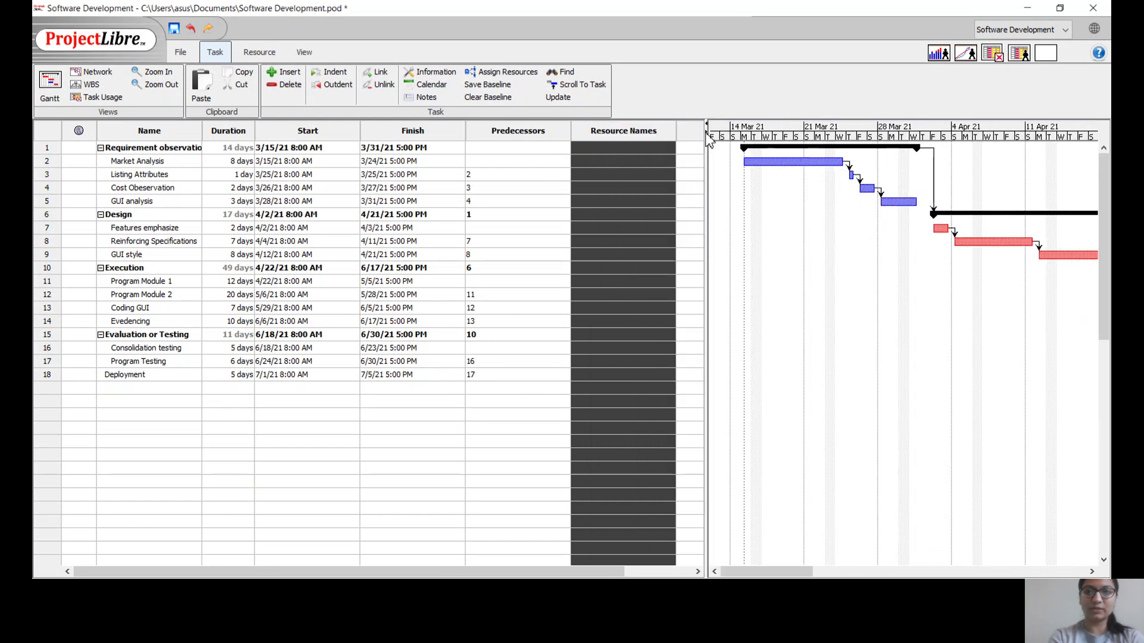
right_click(588, 135)
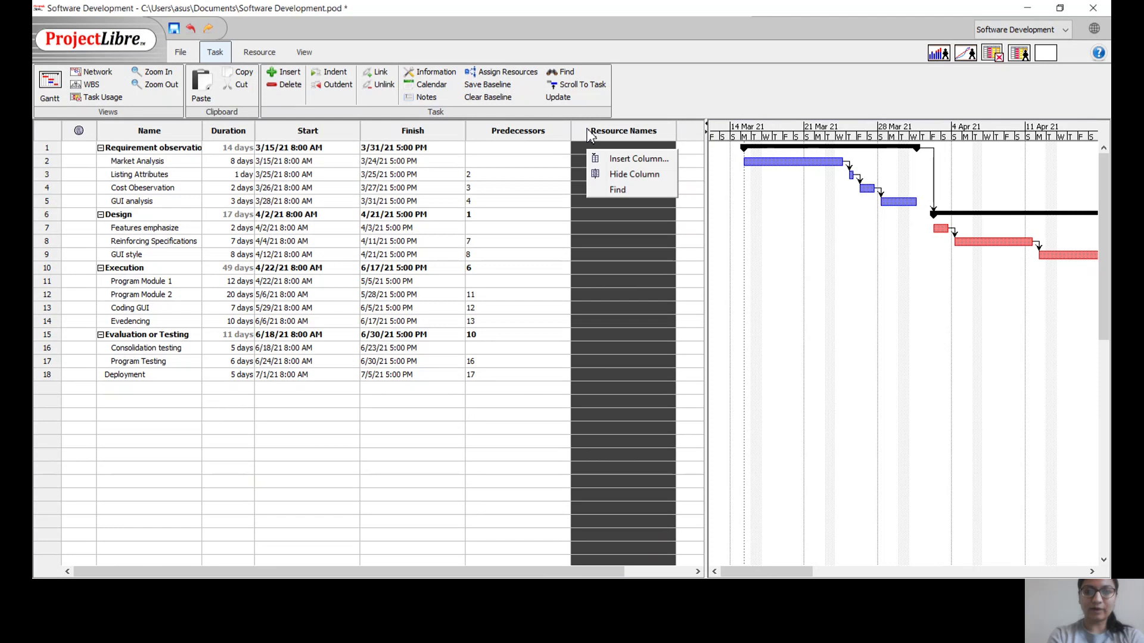
click(623, 160)
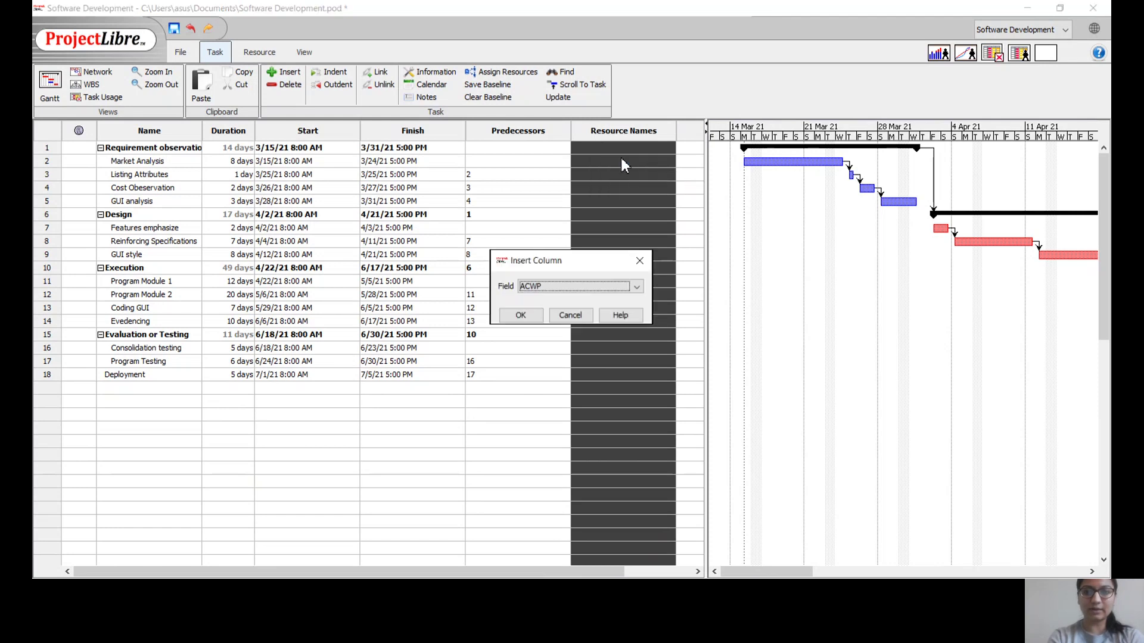
click(635, 288)
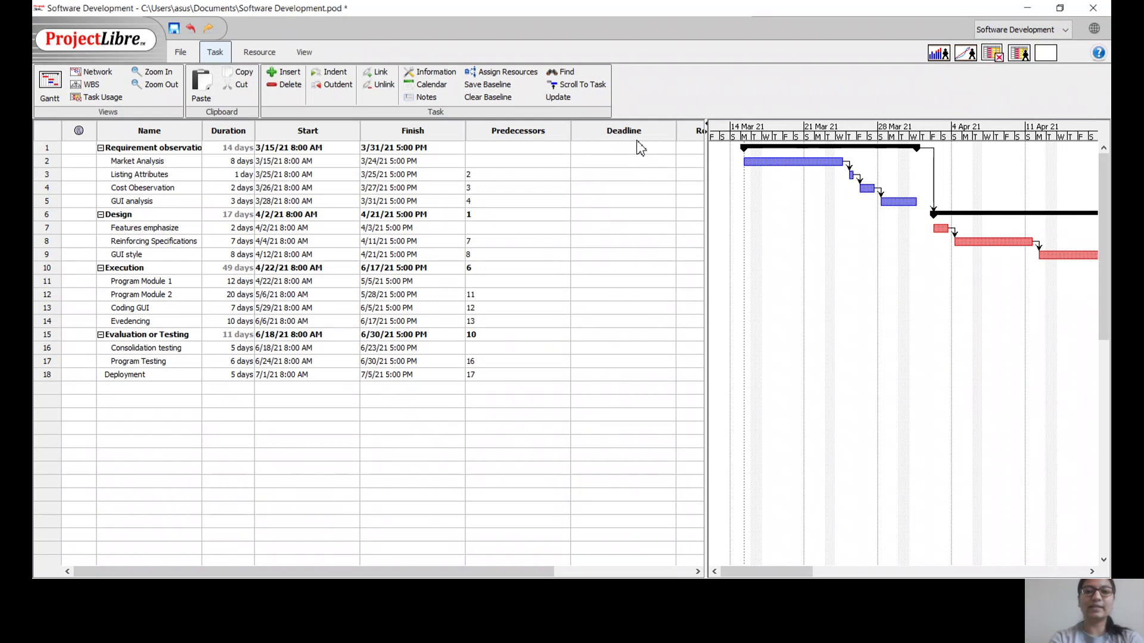
drag(633, 134, 317, 153)
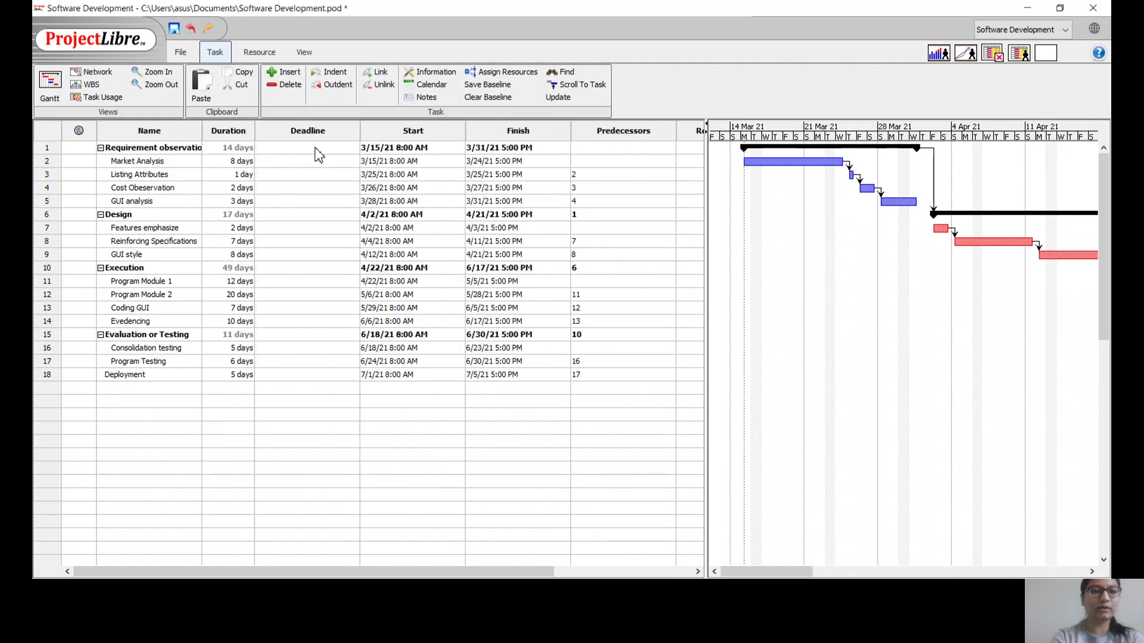
- Set the deadline of the Cost Obeservation task to 3/31/21 8:00 AM
click(50, 191)
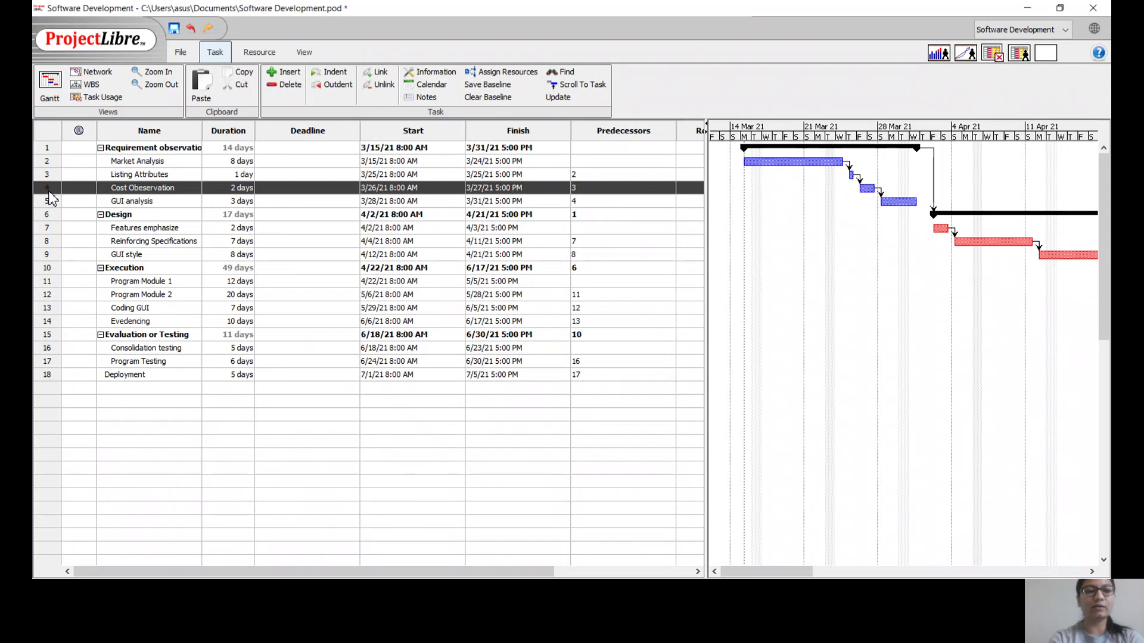
double_click(292, 188)
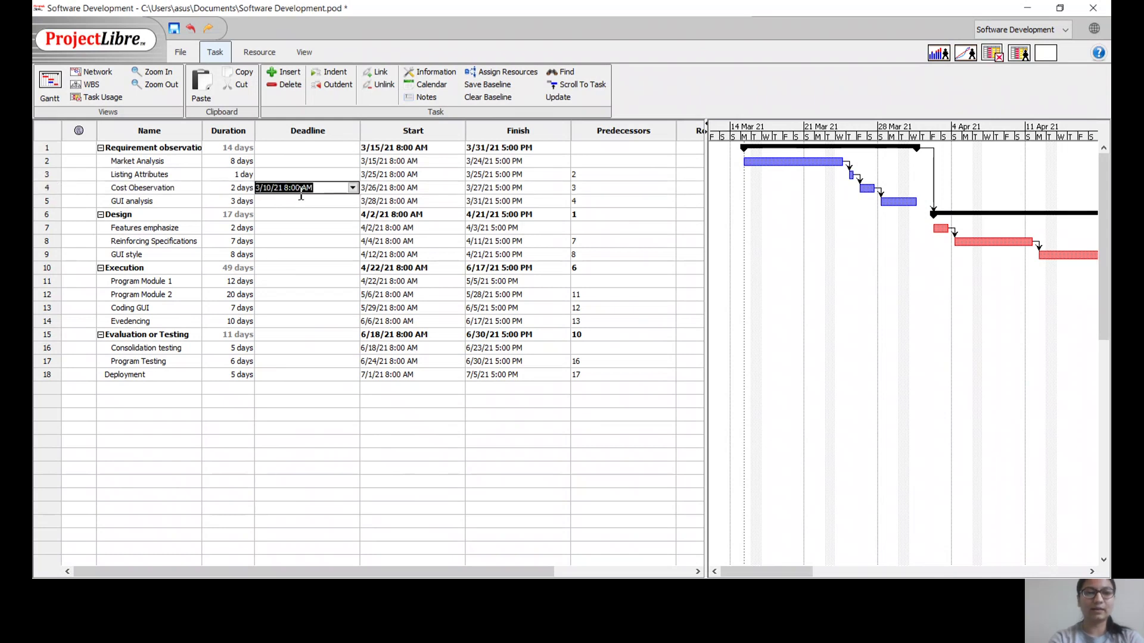
click(353, 187)
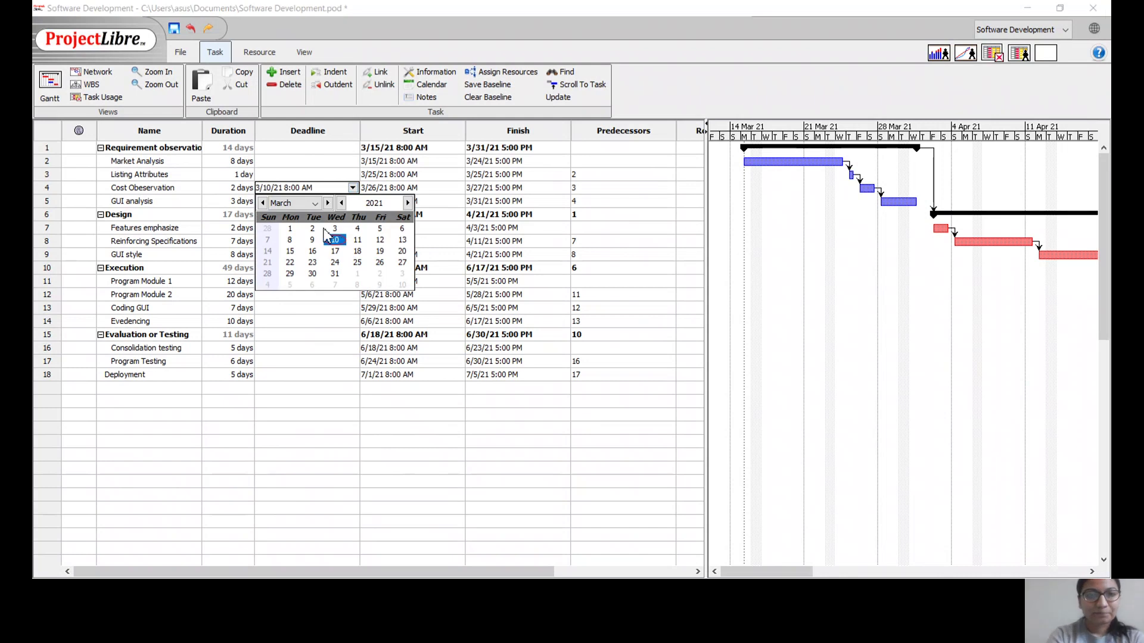
click(335, 273)
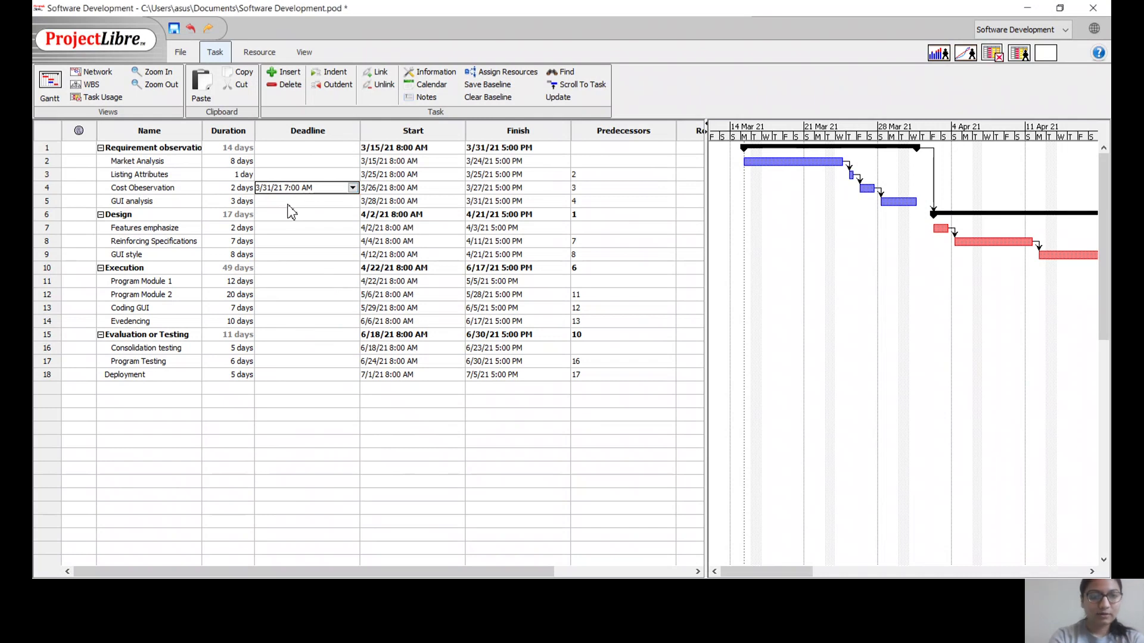
key(BackSpace)
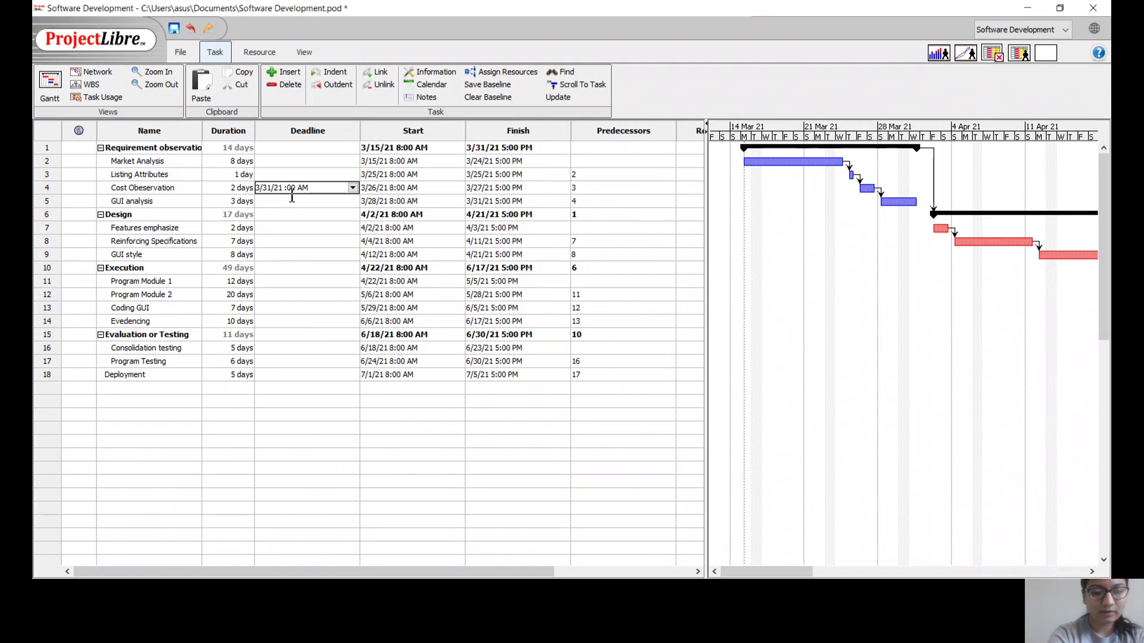
text(8)
click(322, 190)
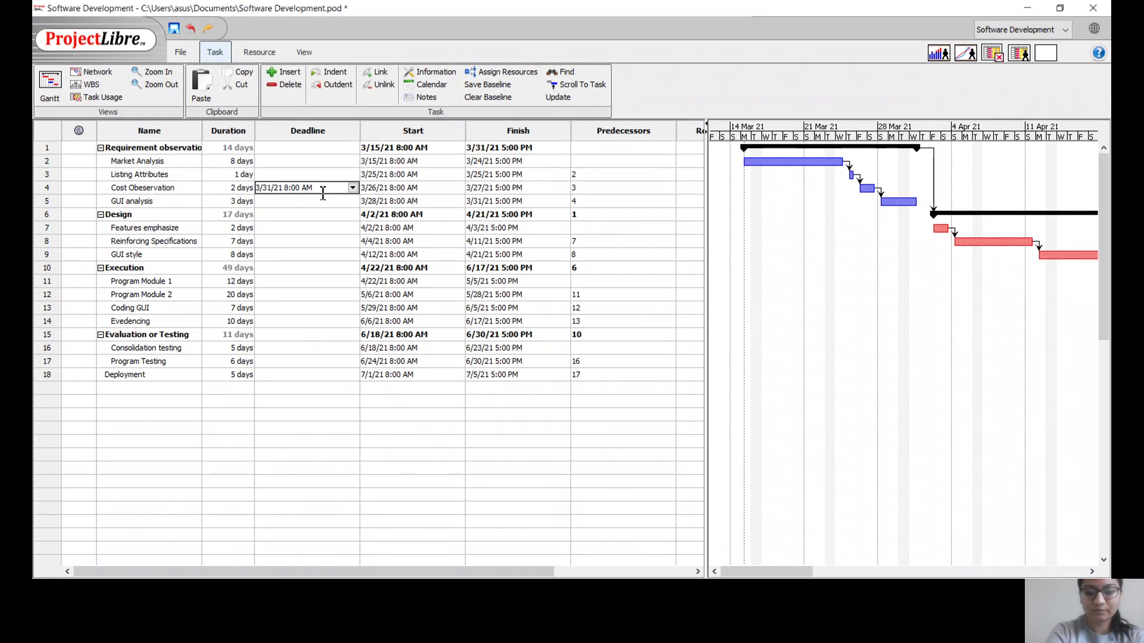
key(Return)
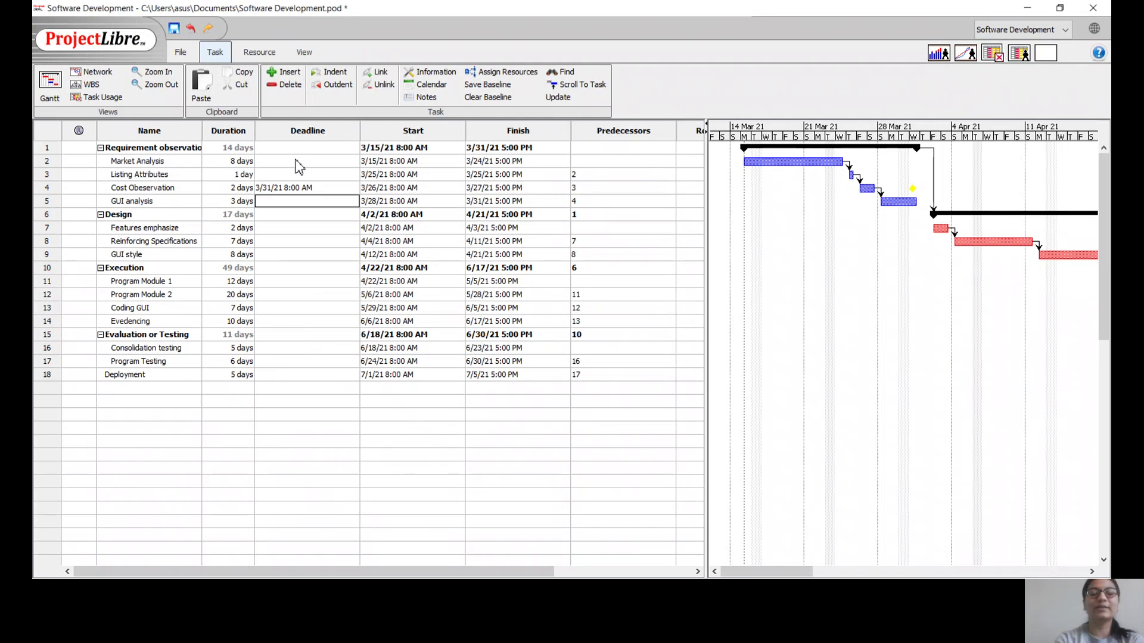
- Add four people by first name to the resource sheet, keeping the first resource's type as Work
click(260, 53)
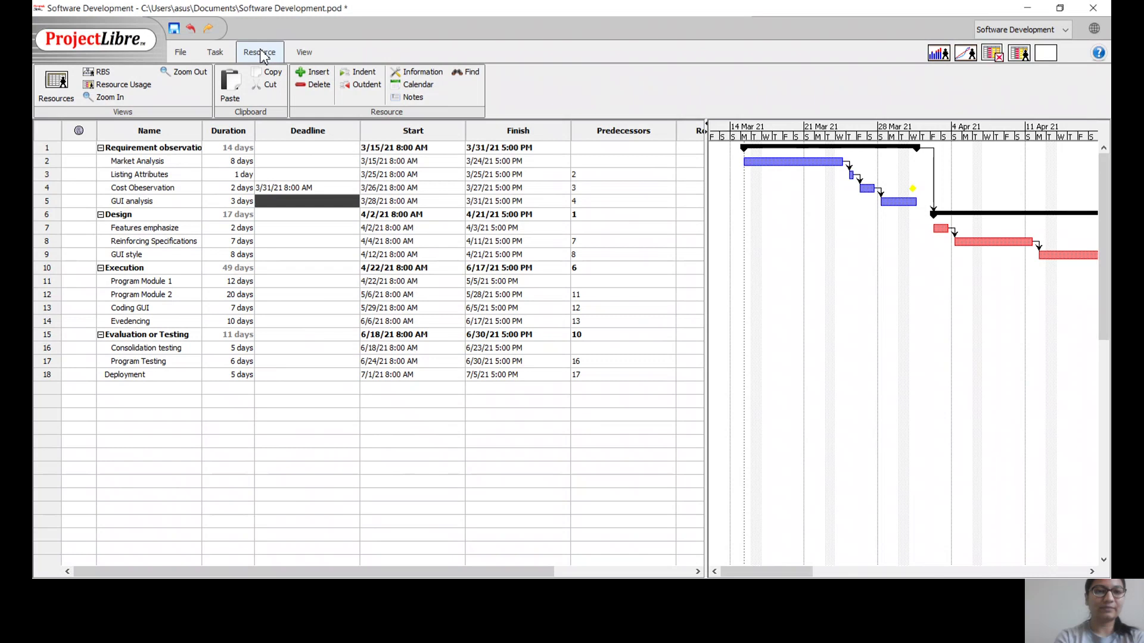
click(53, 89)
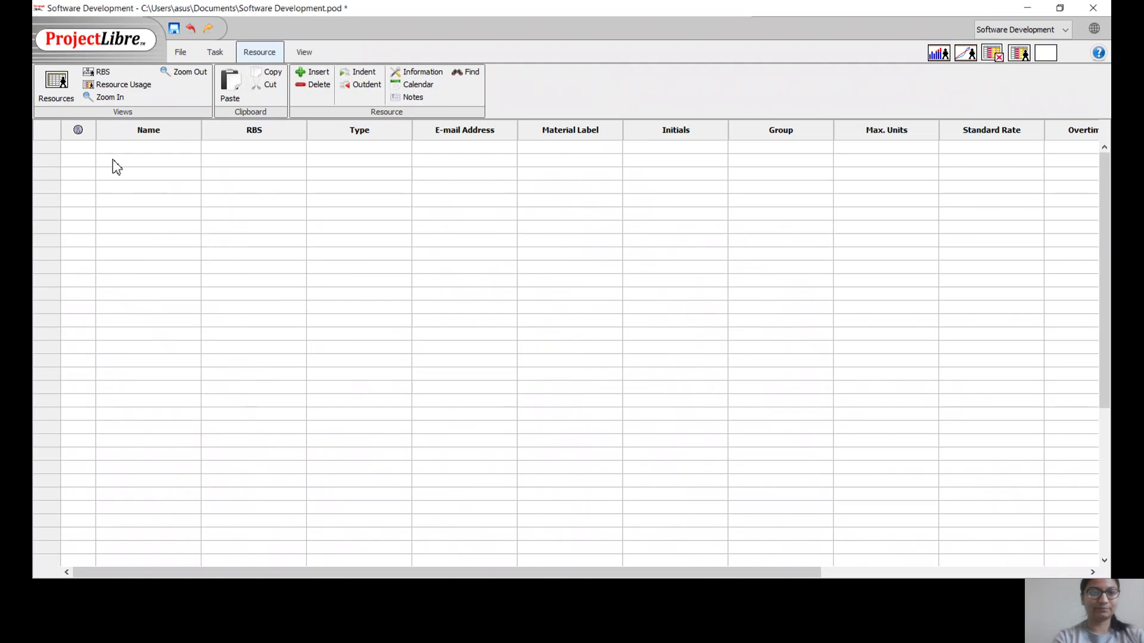
click(130, 147)
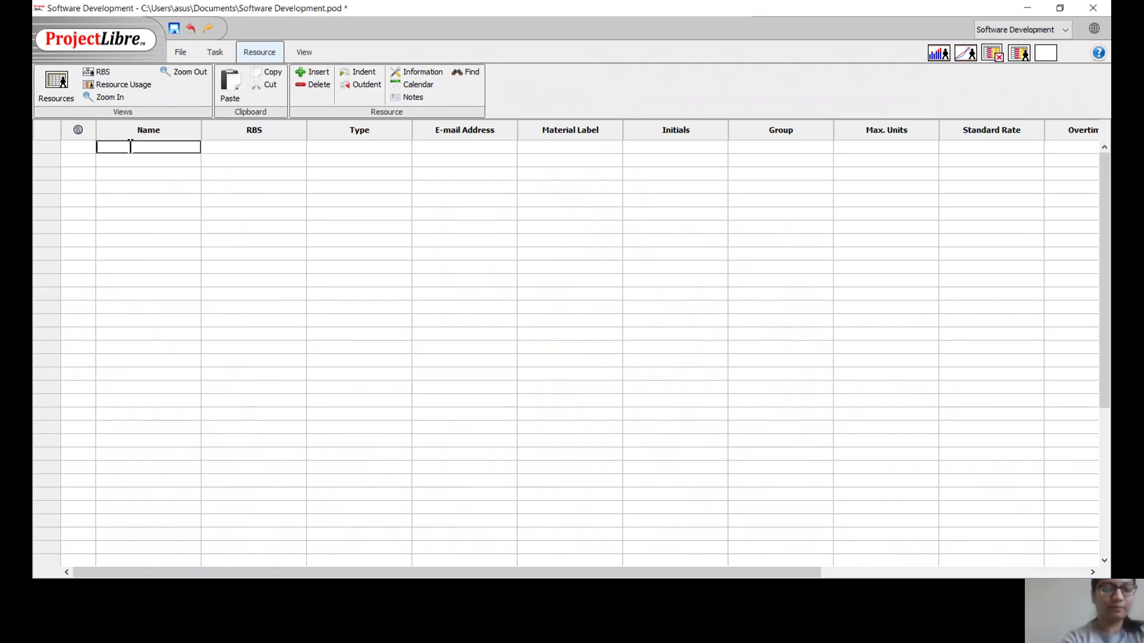
text(Steeve)
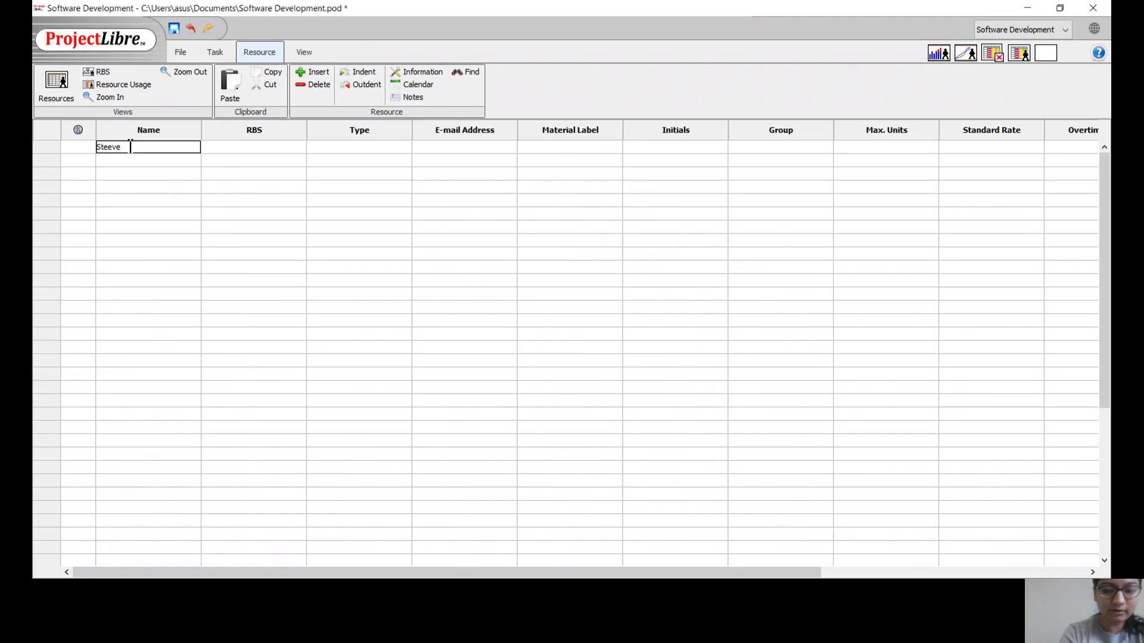
key(Return)
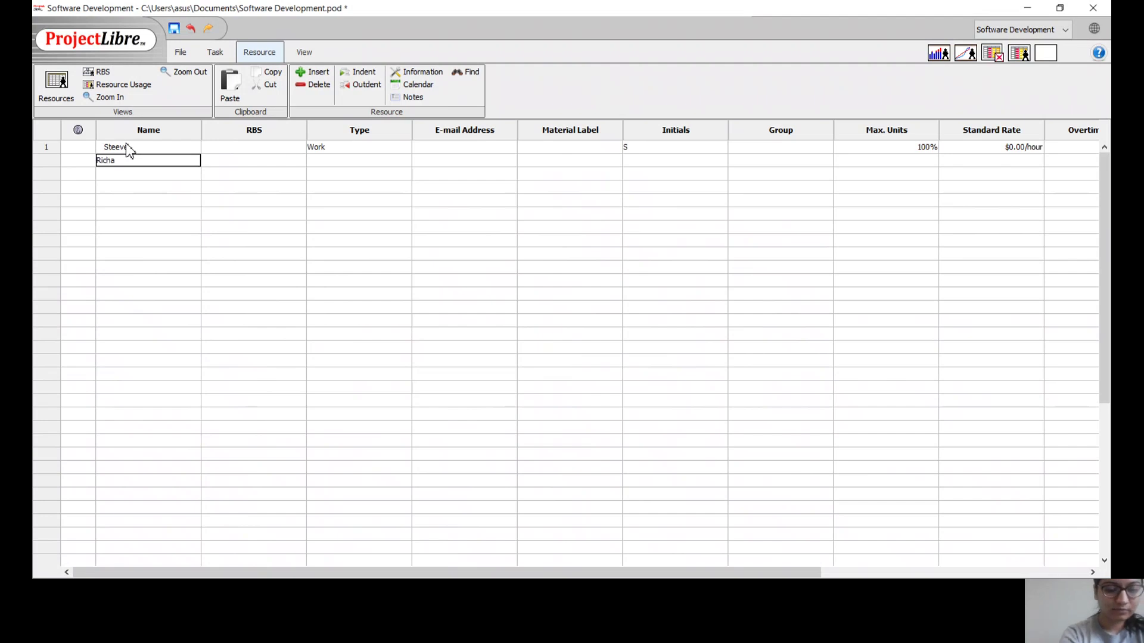
text(Richard)
key(Return)
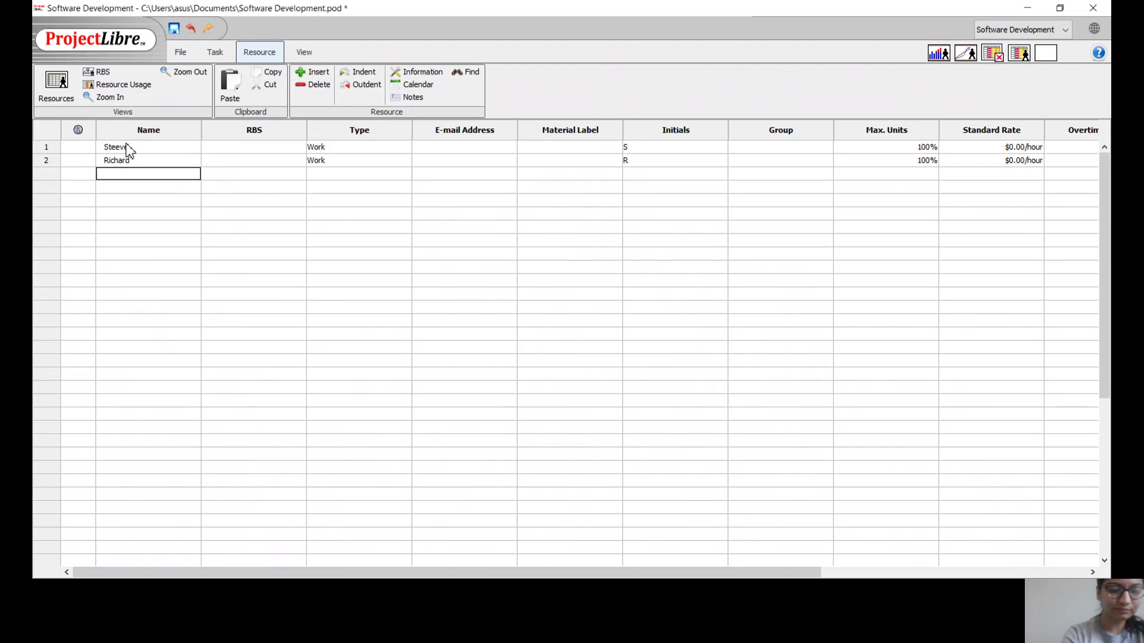
key(Return)
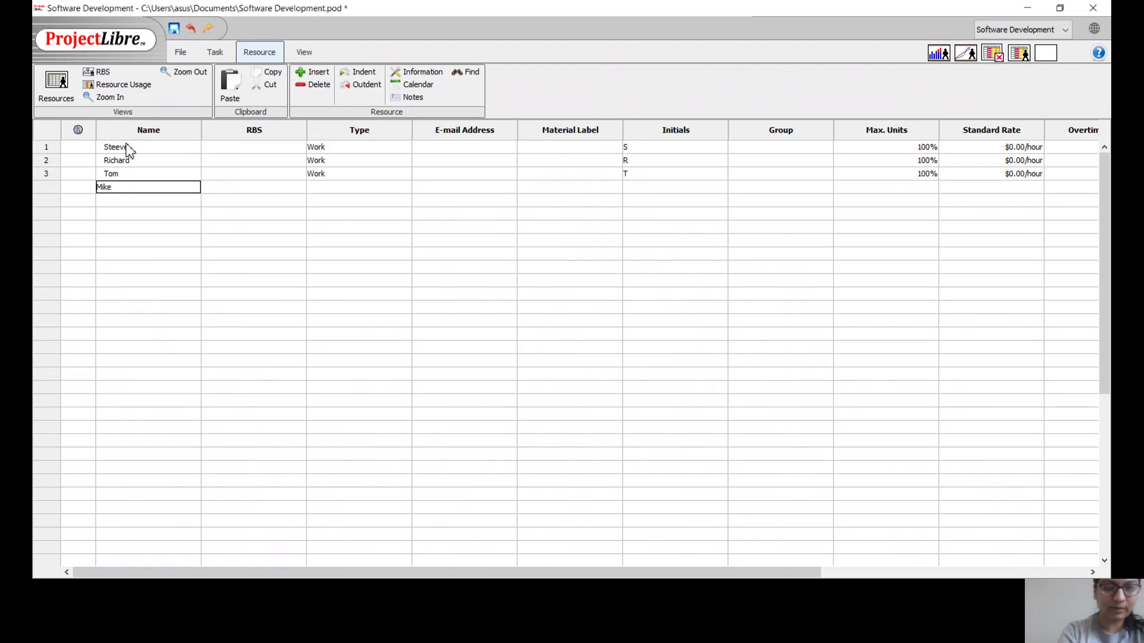
key(Return)
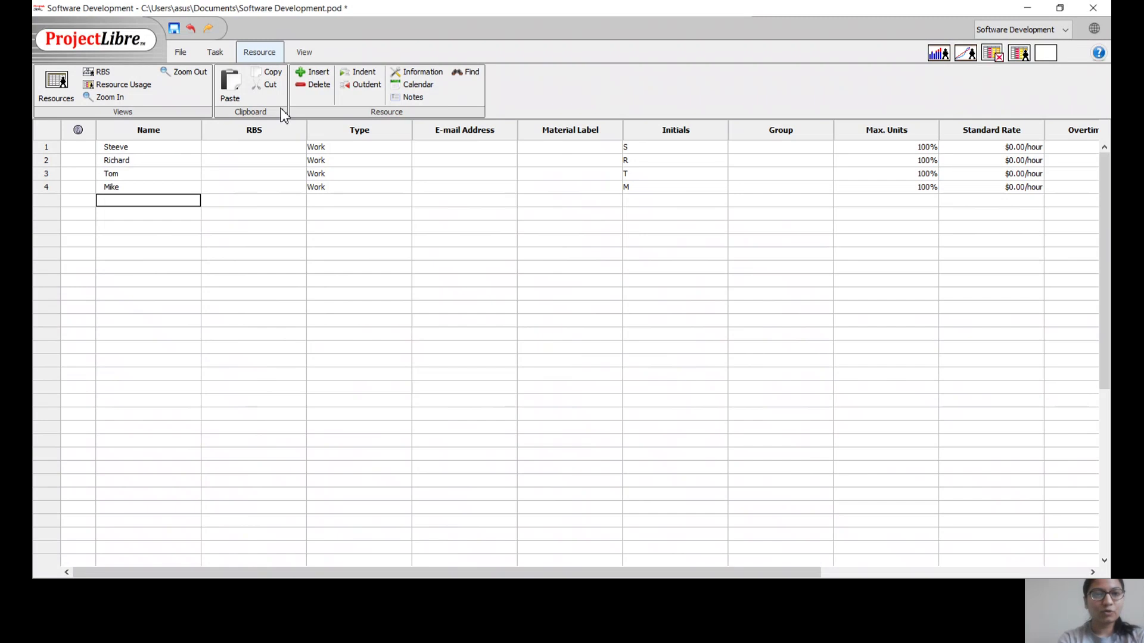
click(383, 147)
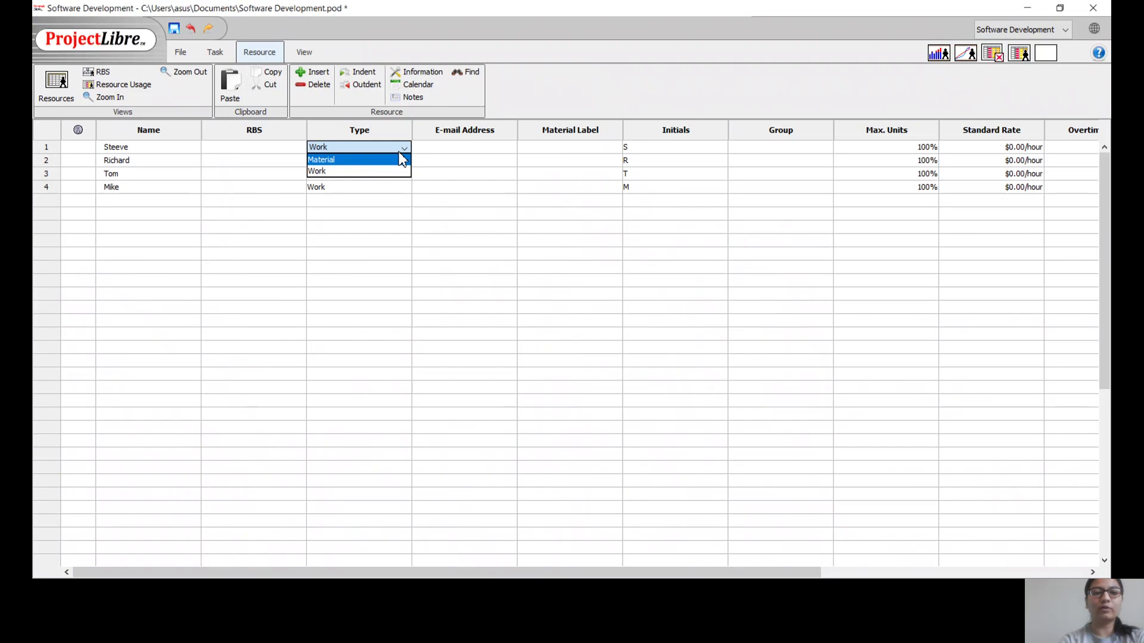
click(403, 145)
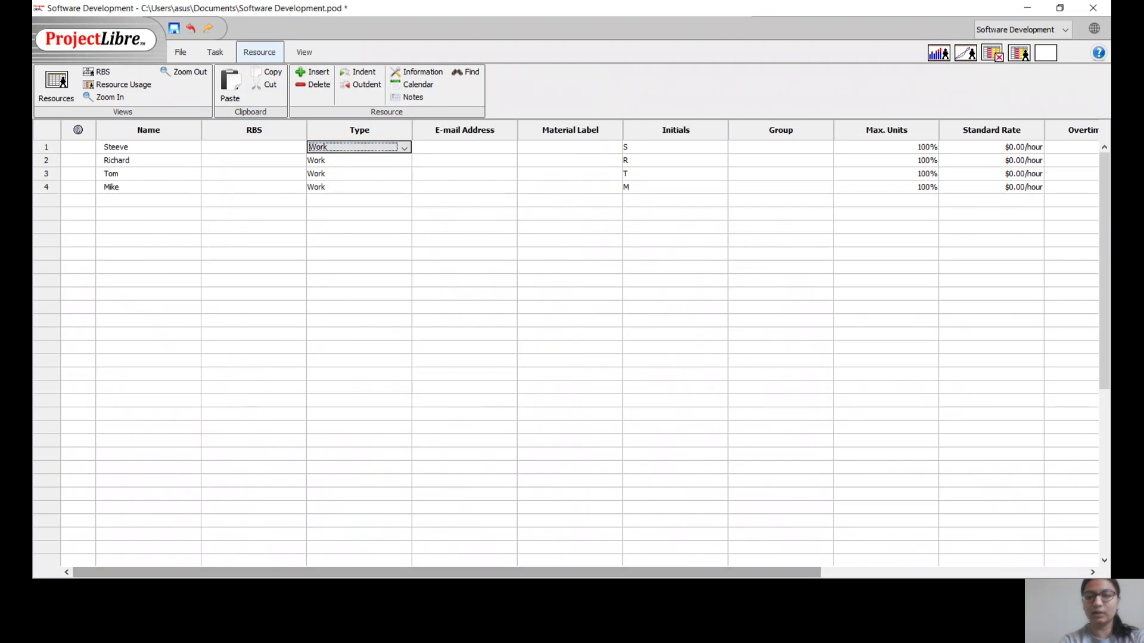
- Set the first resource's standard rate to $30.00/hour
drag(417, 573, 682, 573)
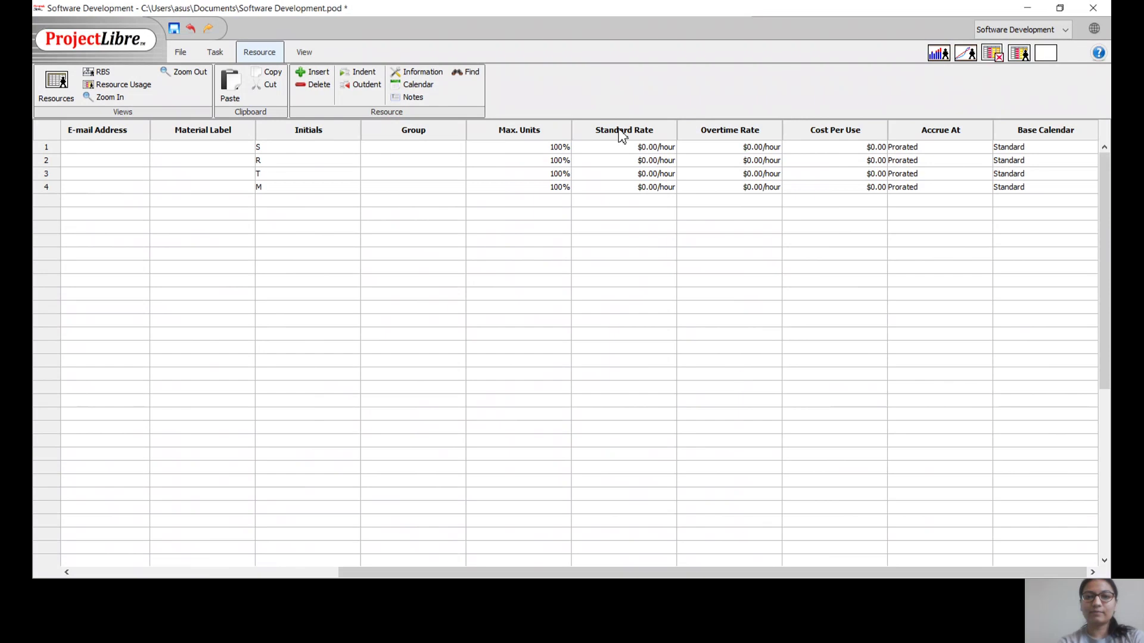
double_click(634, 147)
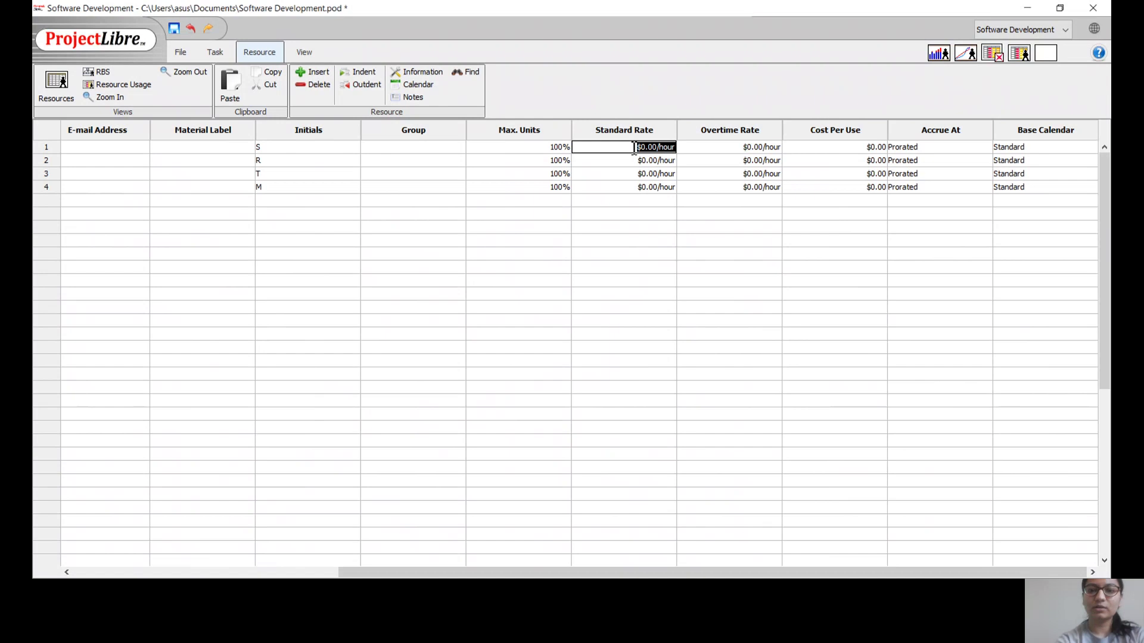
key(BackSpace)
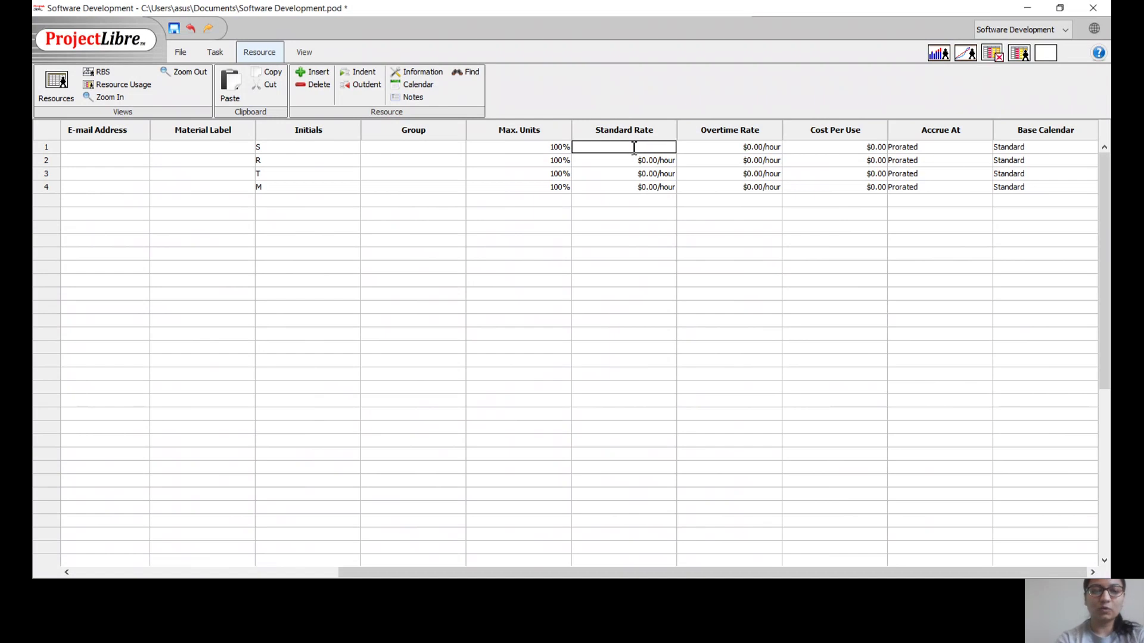
text(30/)
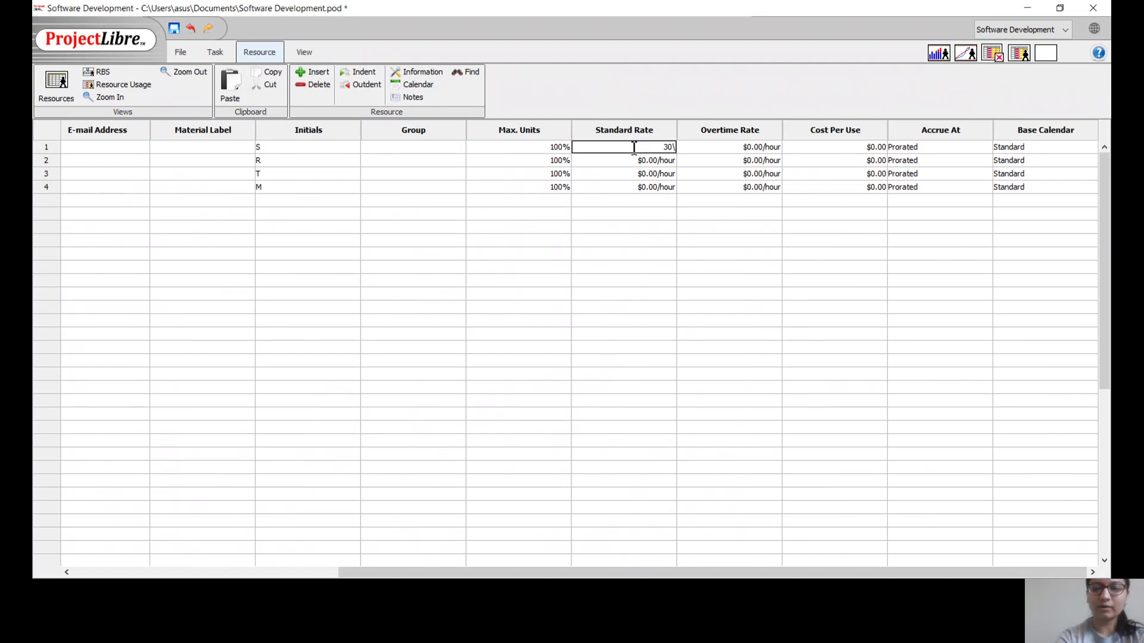
key(BackSpace)
key(Return)
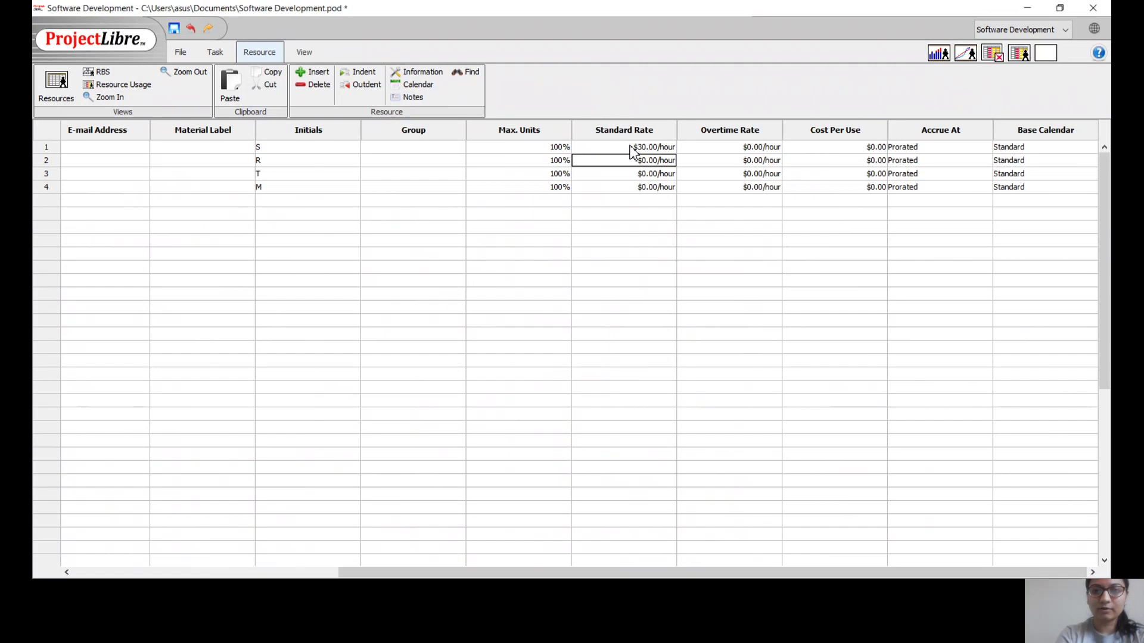
- Set the second resource's standard rate to $30.00/hour in cost rate table A of its resource information
double_click(622, 170)
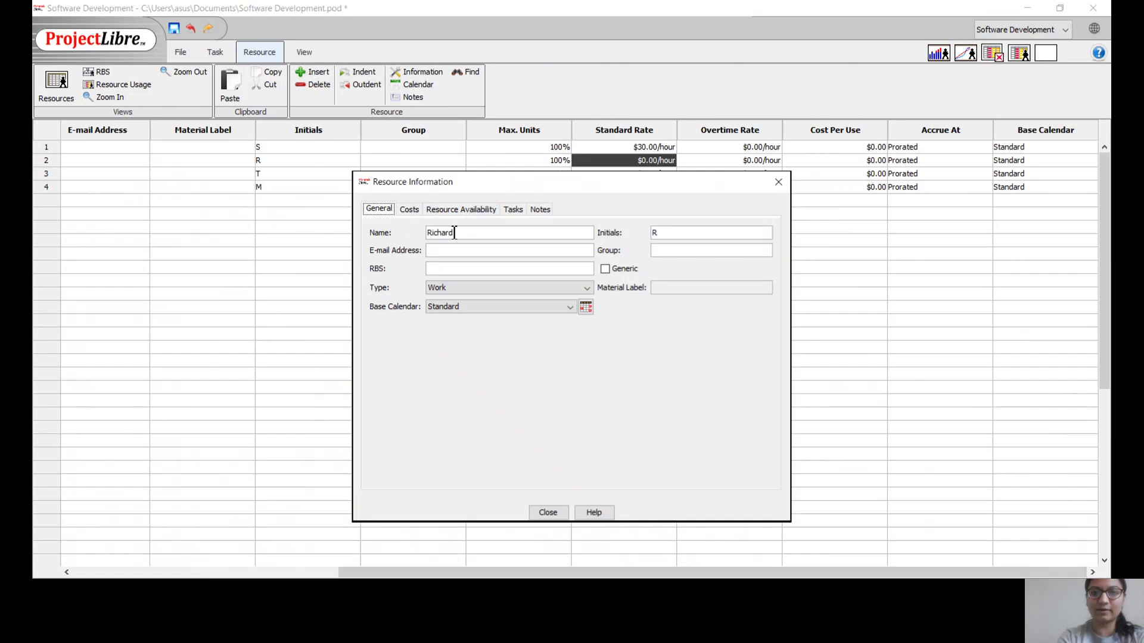
click(410, 211)
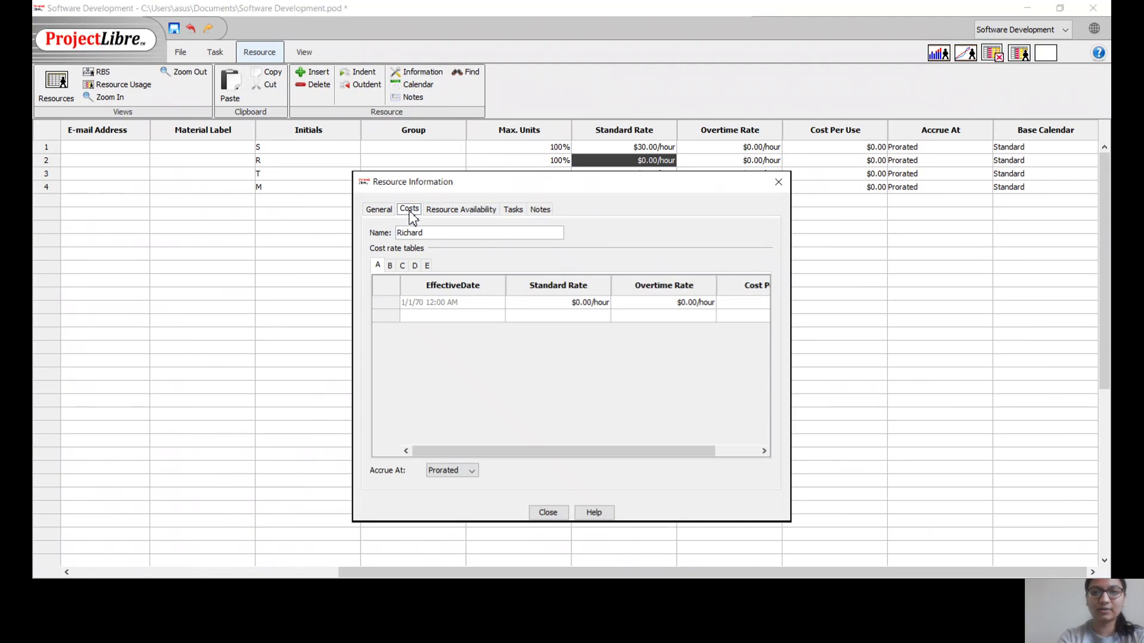
double_click(572, 304)
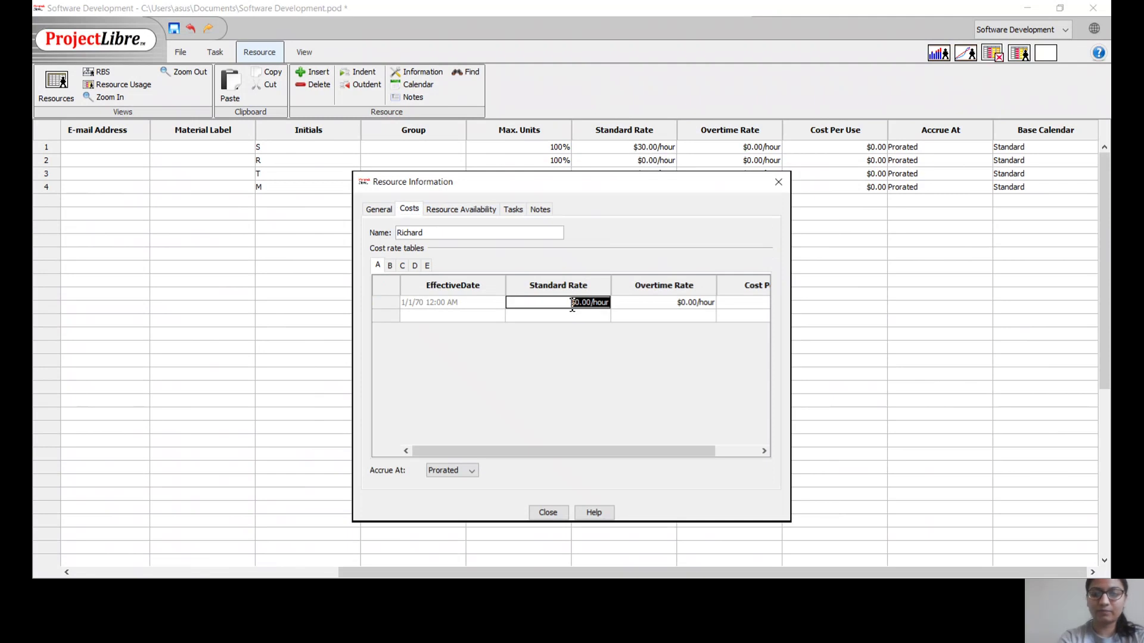
key(BackSpace)
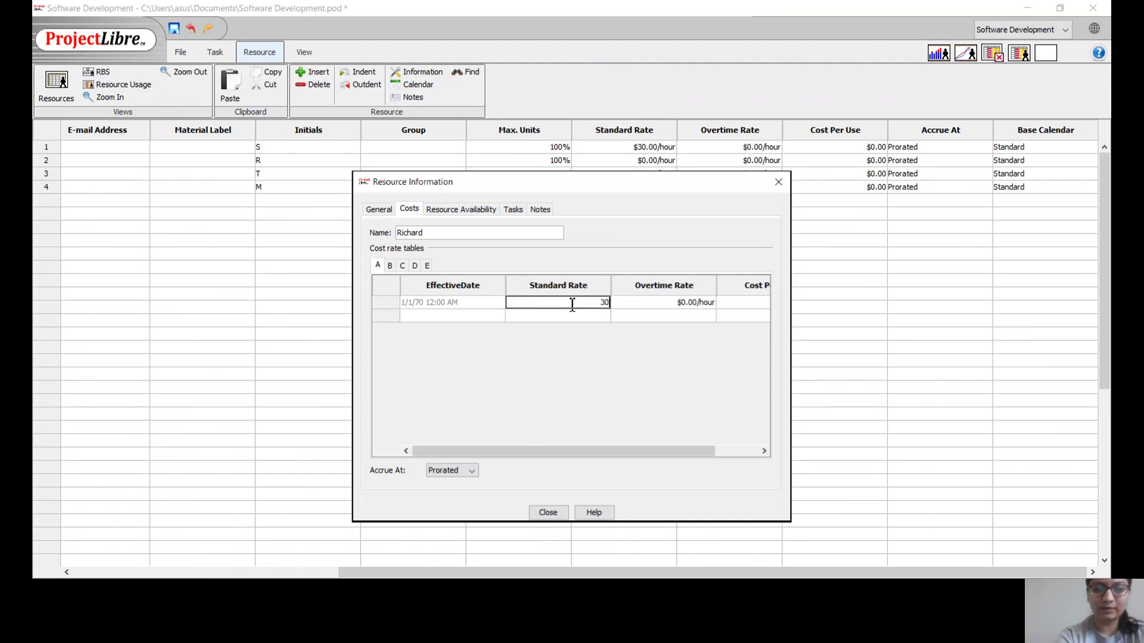
key(Return)
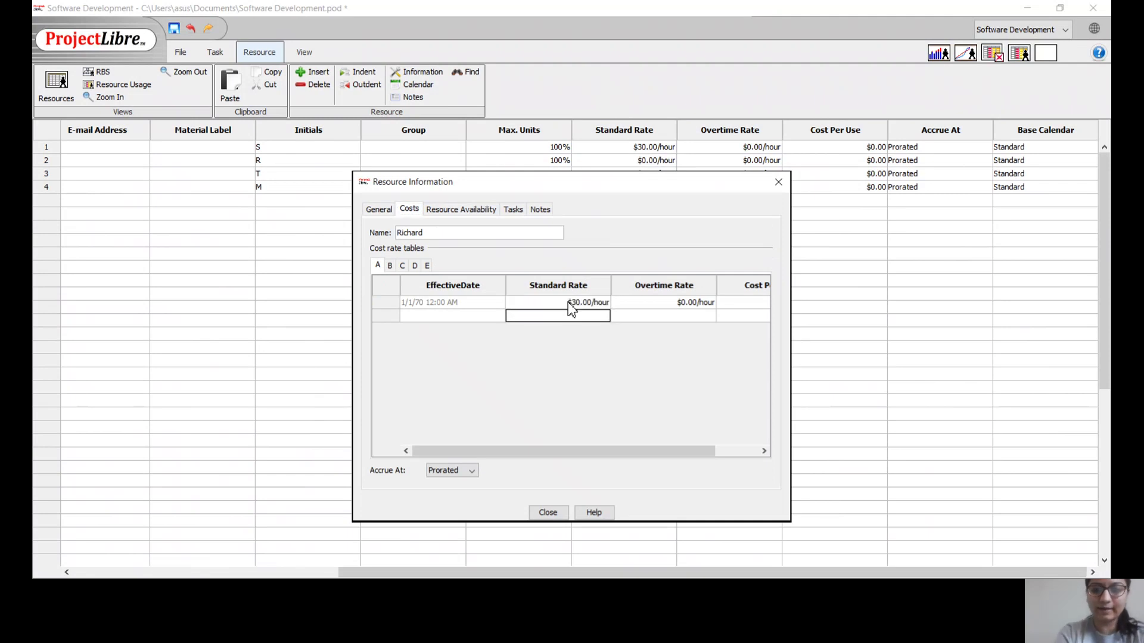
click(779, 182)
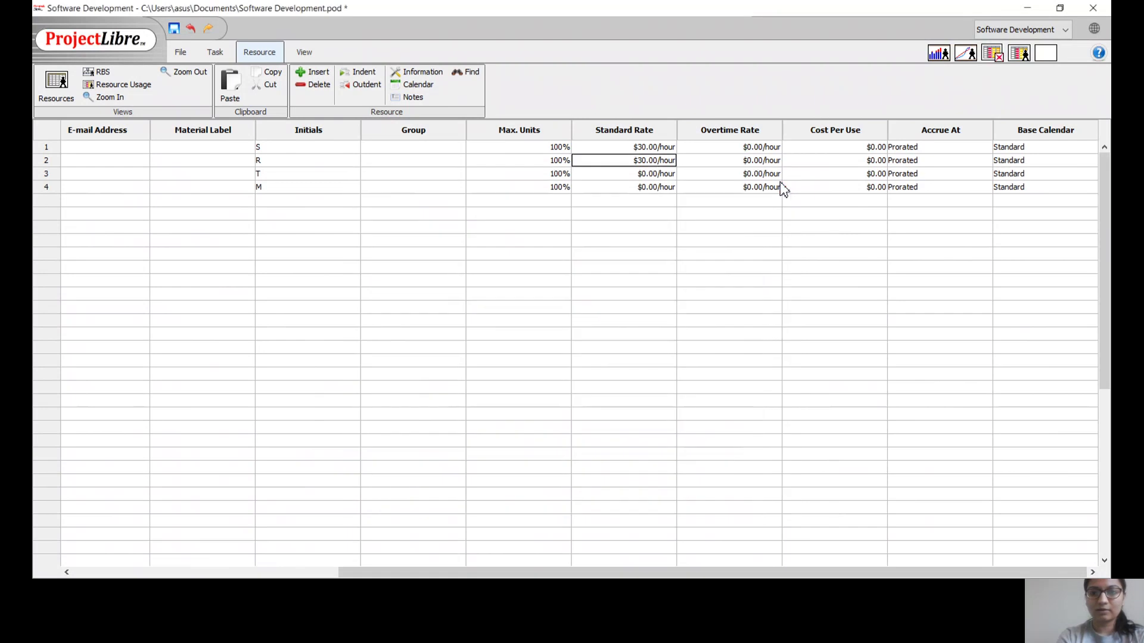
- Set the third resource's standard rate to $25.00/hour
double_click(630, 173)
key(BackSpace)
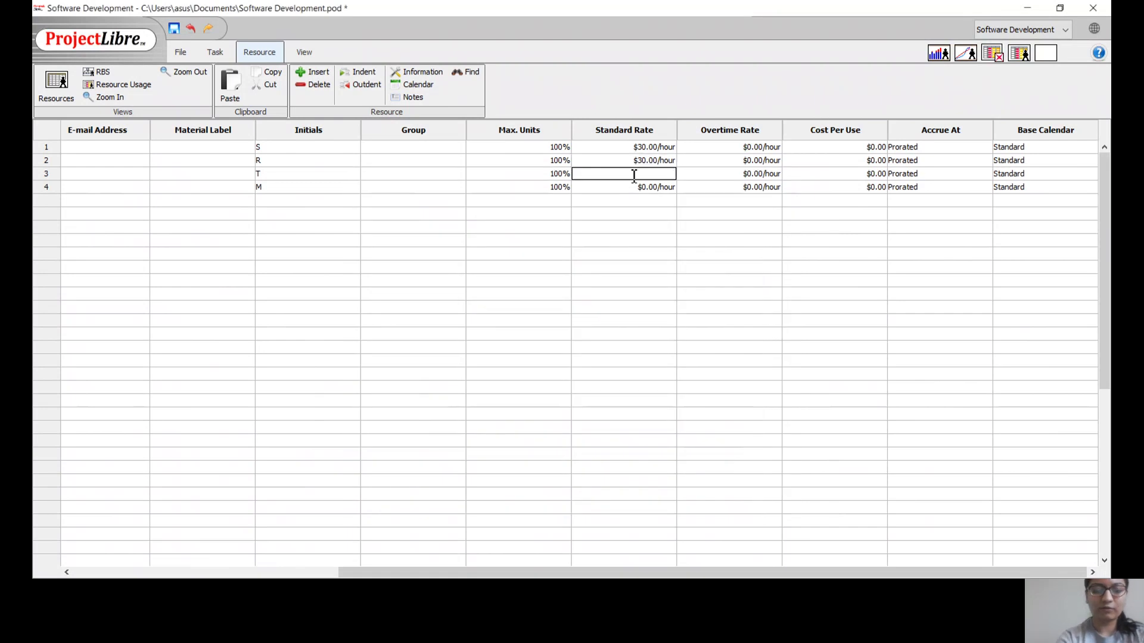
key(Return)
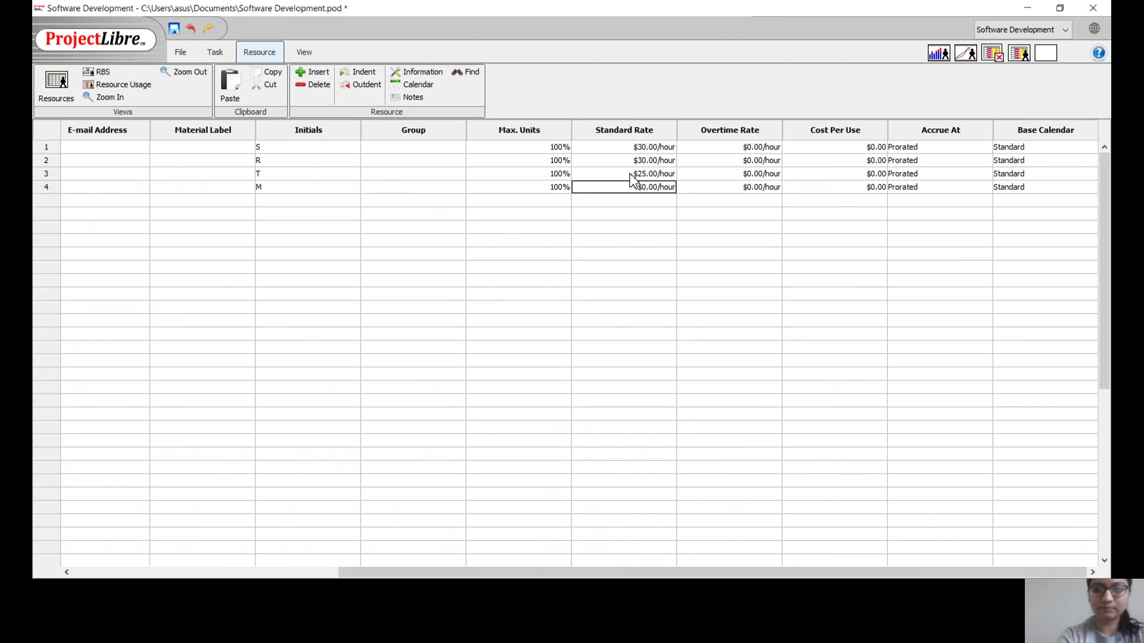
text(2)
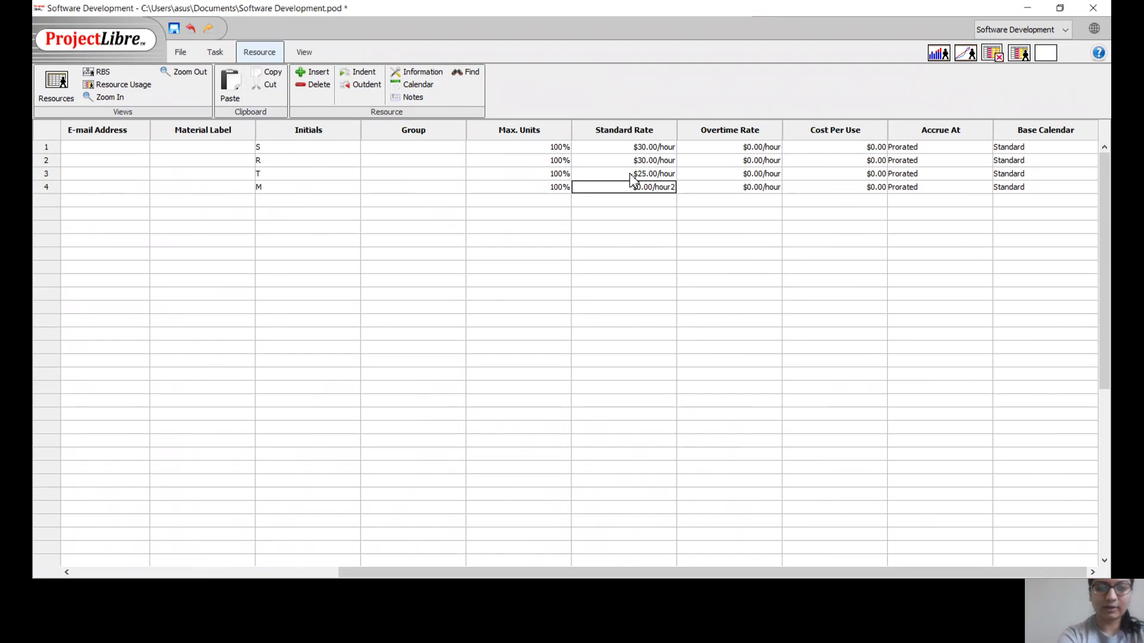
text(5)
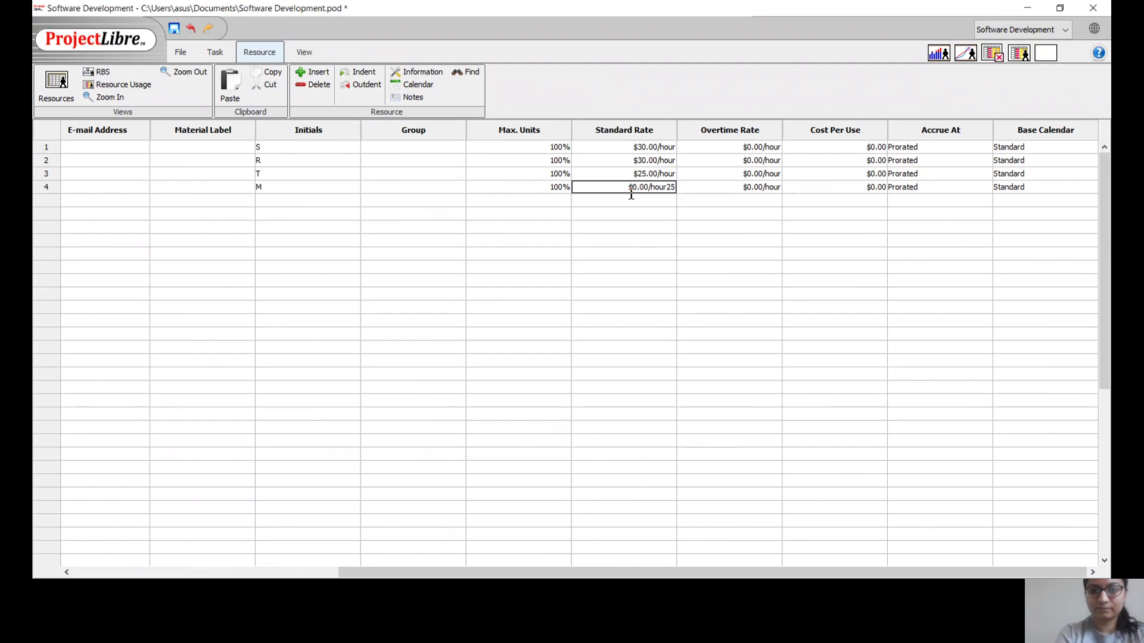
click(676, 192)
key(BackSpace)
key(BackSpace)
key(BackSpace)
key(BackSpace)
key(BackSpace)
key(BackSpace)
key(BackSpace)
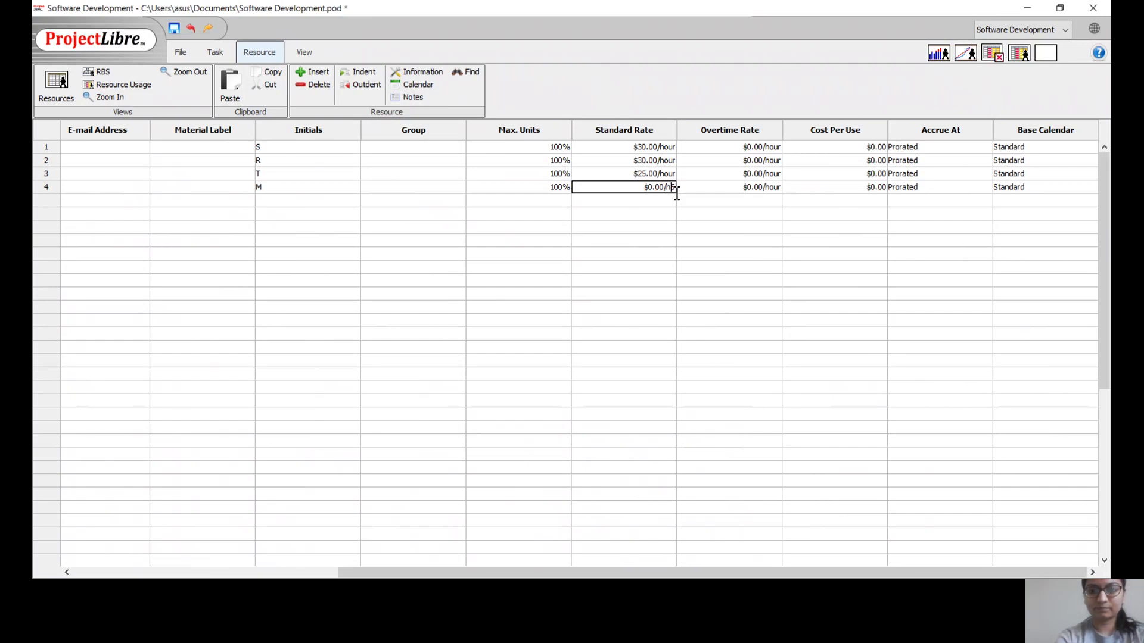
click(660, 193)
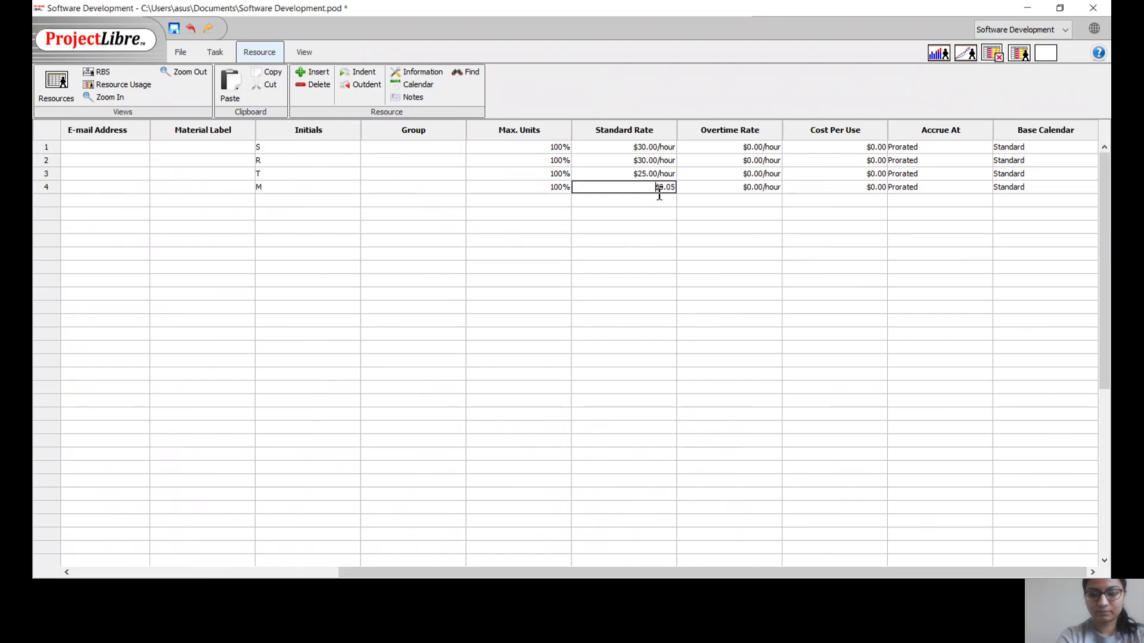
- Set the fourth resource's standard rate to $25.00/hour in cost rate table A of its resource information
double_click(658, 190)
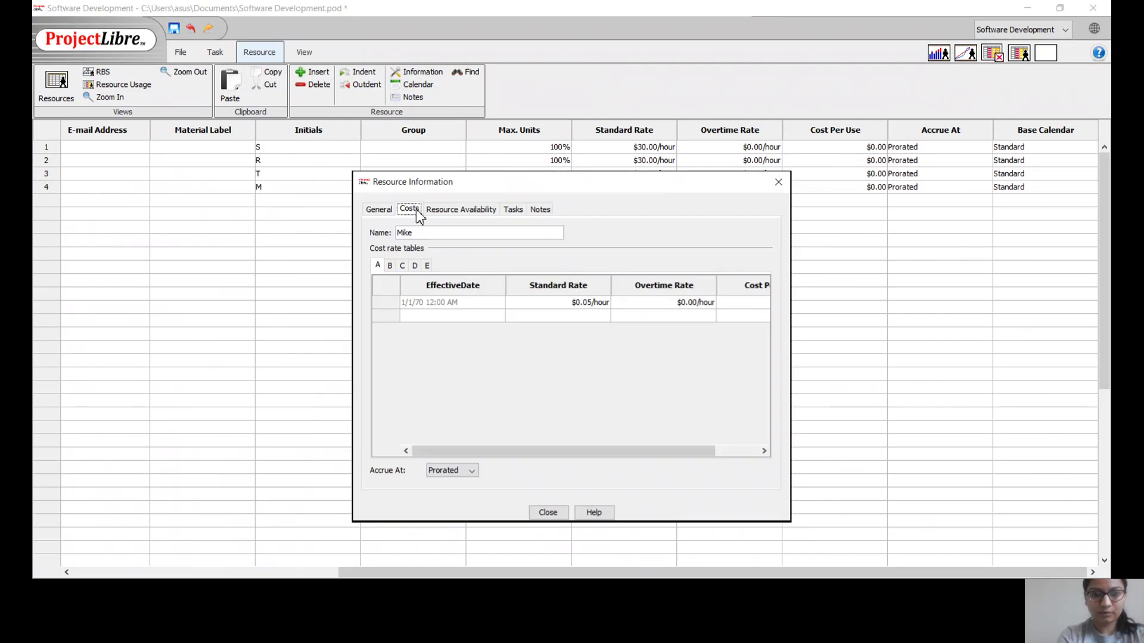
double_click(569, 304)
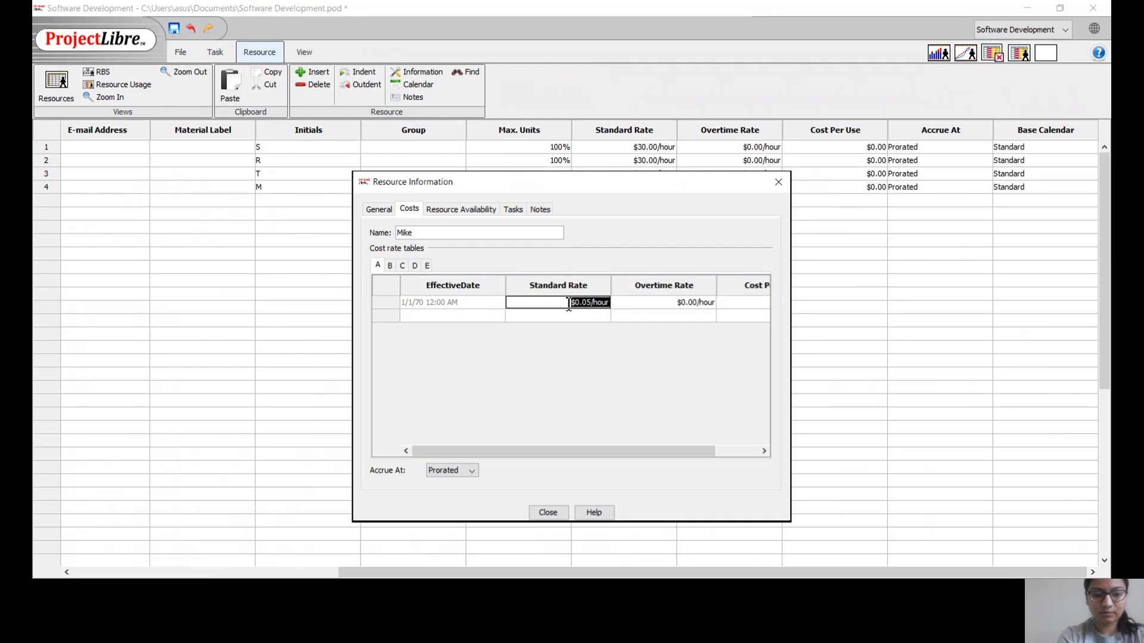
key(BackSpace)
text(25)
key(Return)
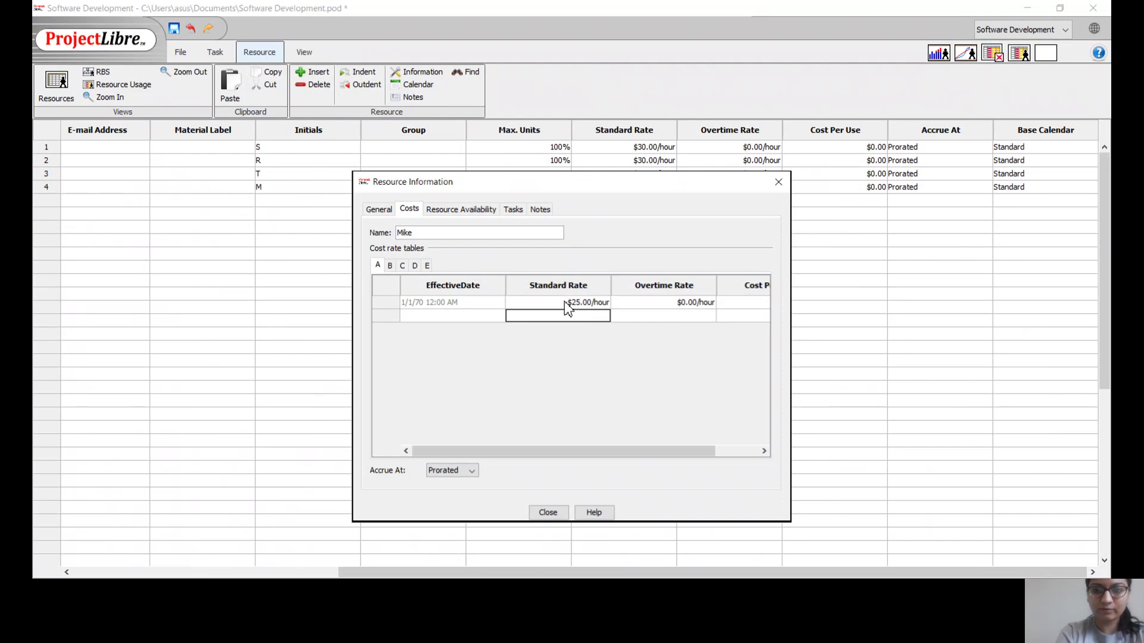
click(778, 181)
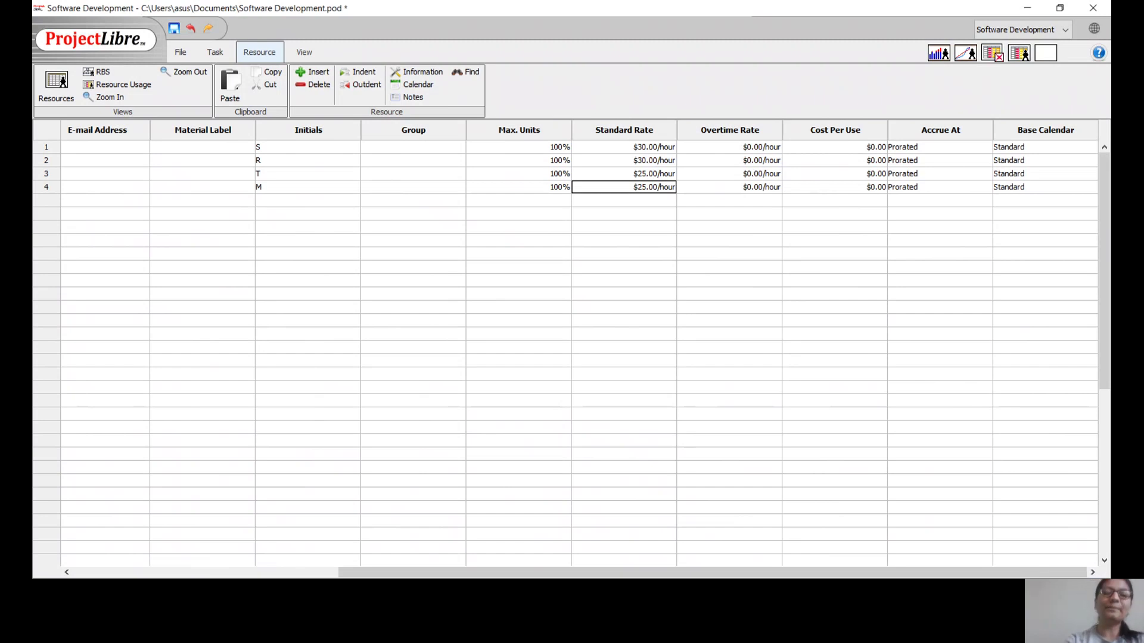
- Set the cost per use to $15.00 for all four resources
double_click(855, 148)
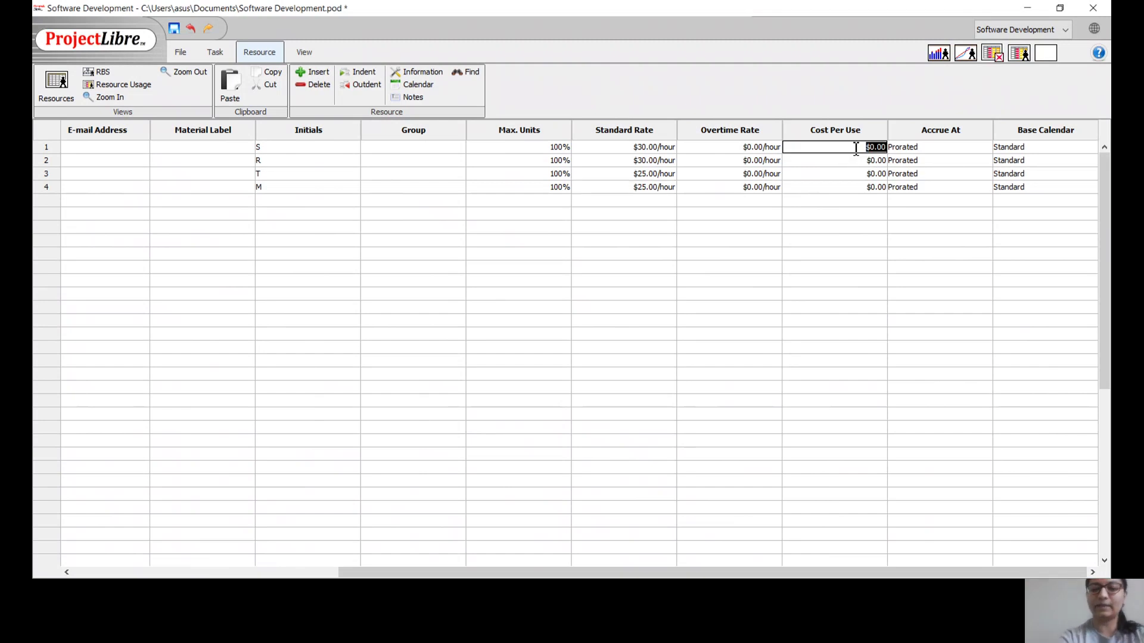
text(15)
key(Return)
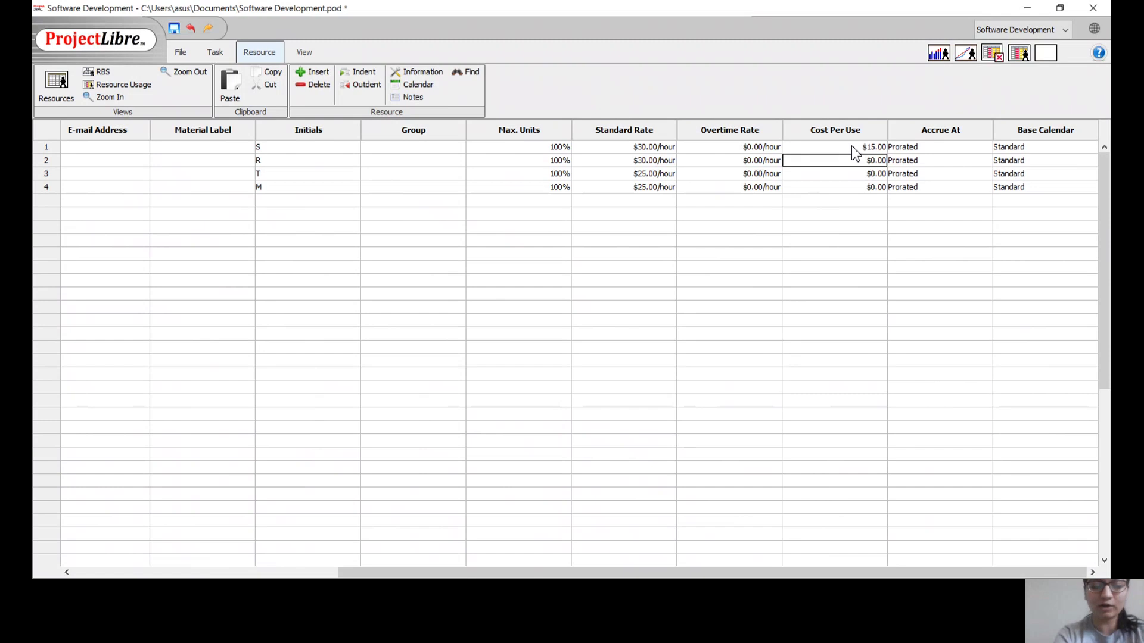
text(15)
key(Return)
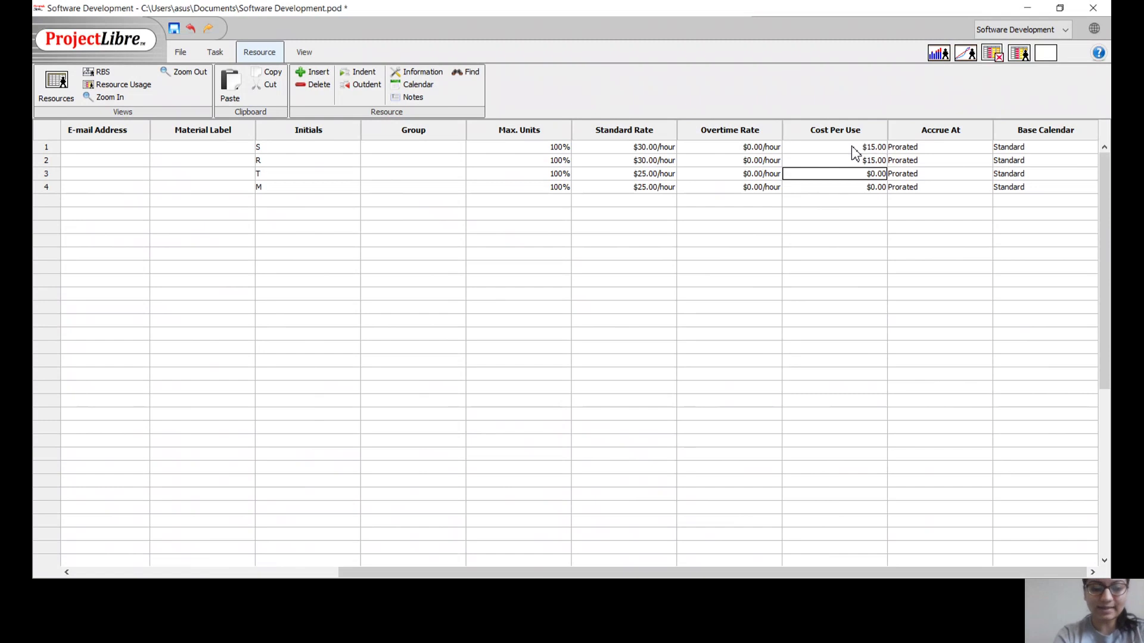
text(15)
key(Return)
text(15)
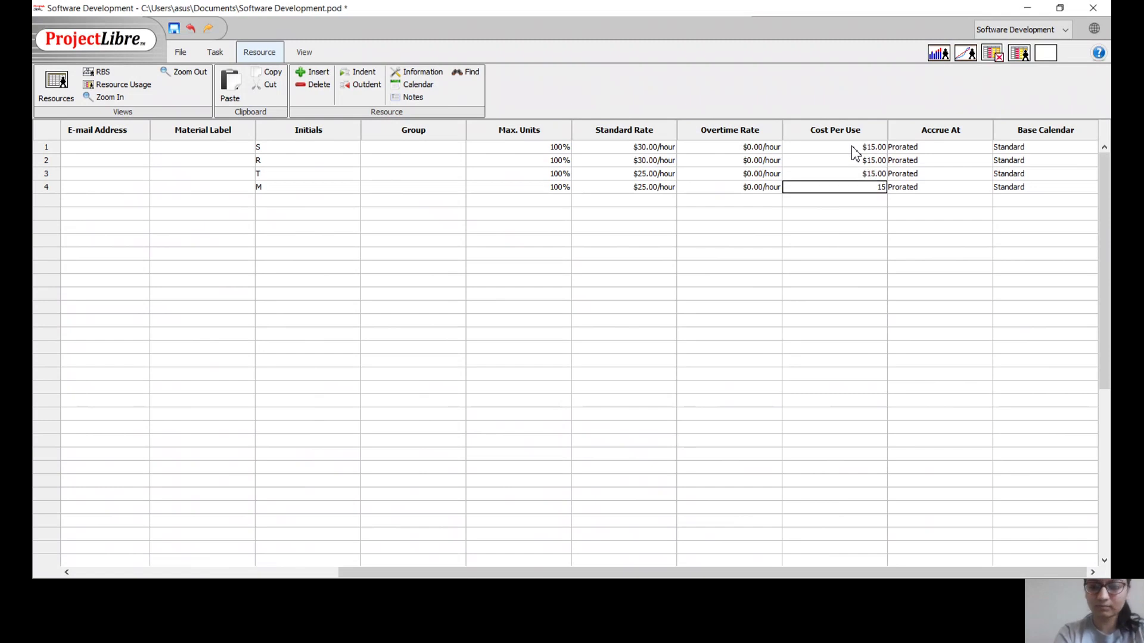
key(Return)
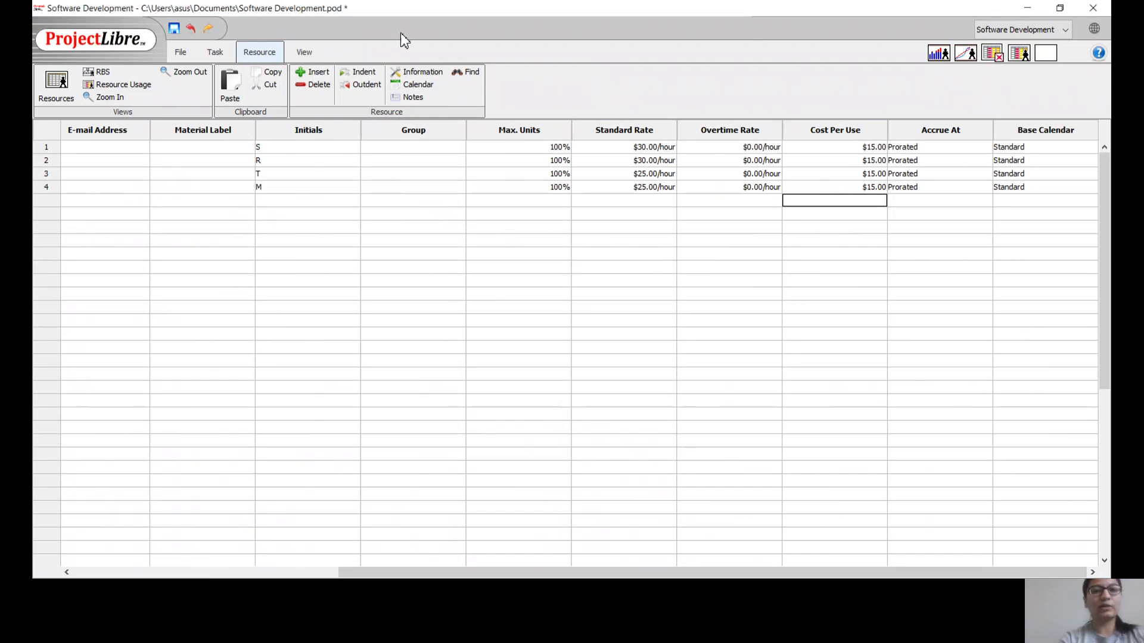
- Return to the Gantt view and assign the first listed resource to the GUI analysis task
click(301, 52)
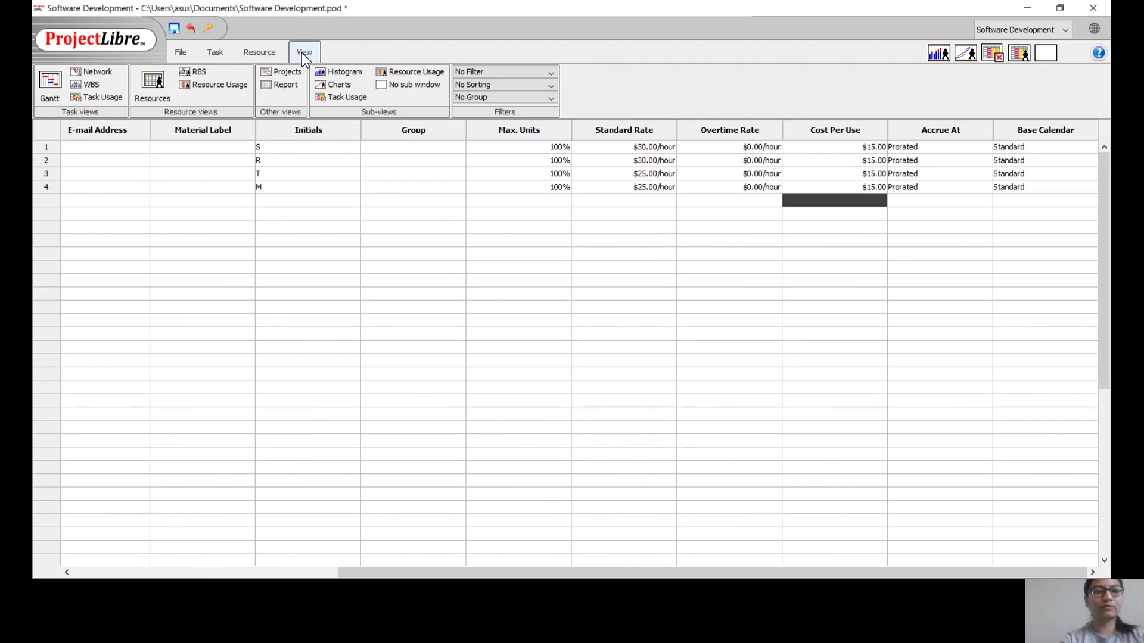
click(51, 85)
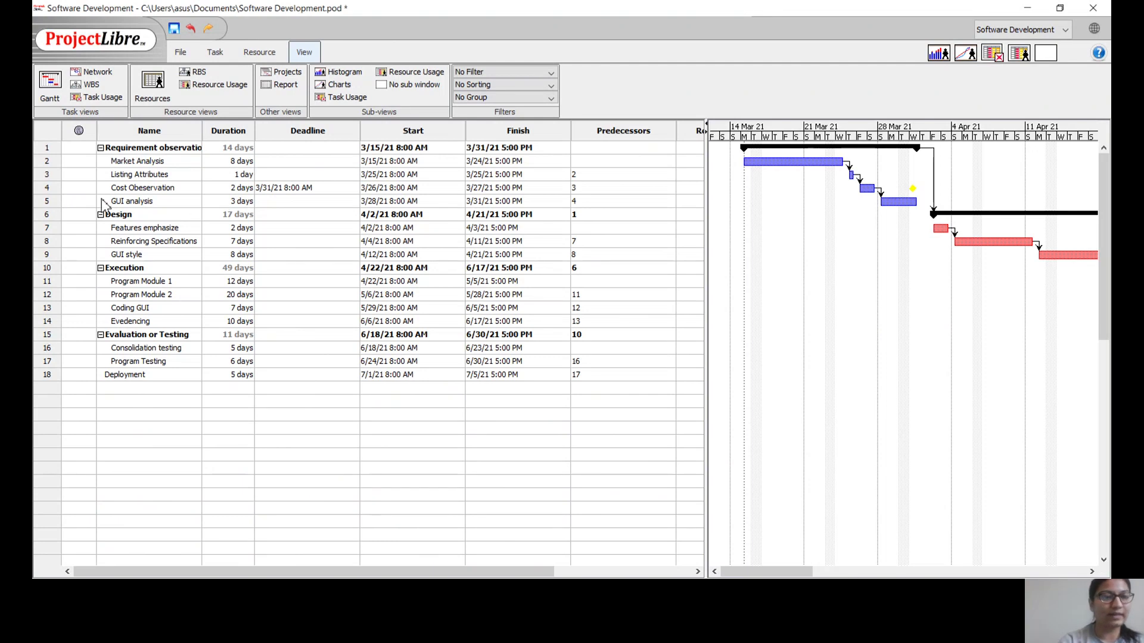
click(57, 203)
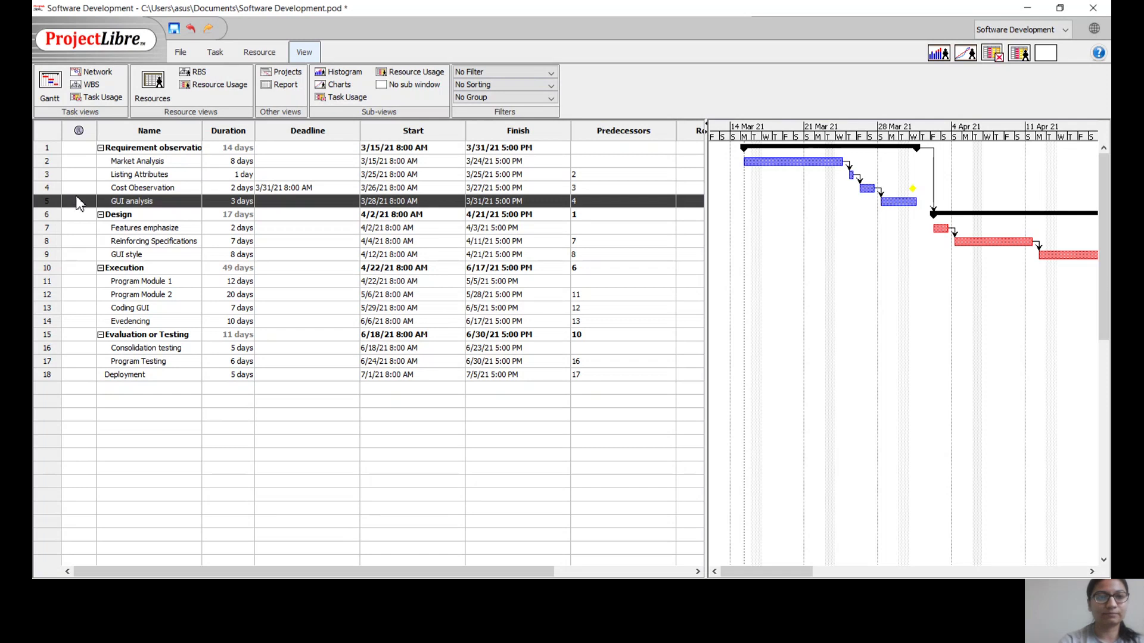
click(88, 203)
click(53, 203)
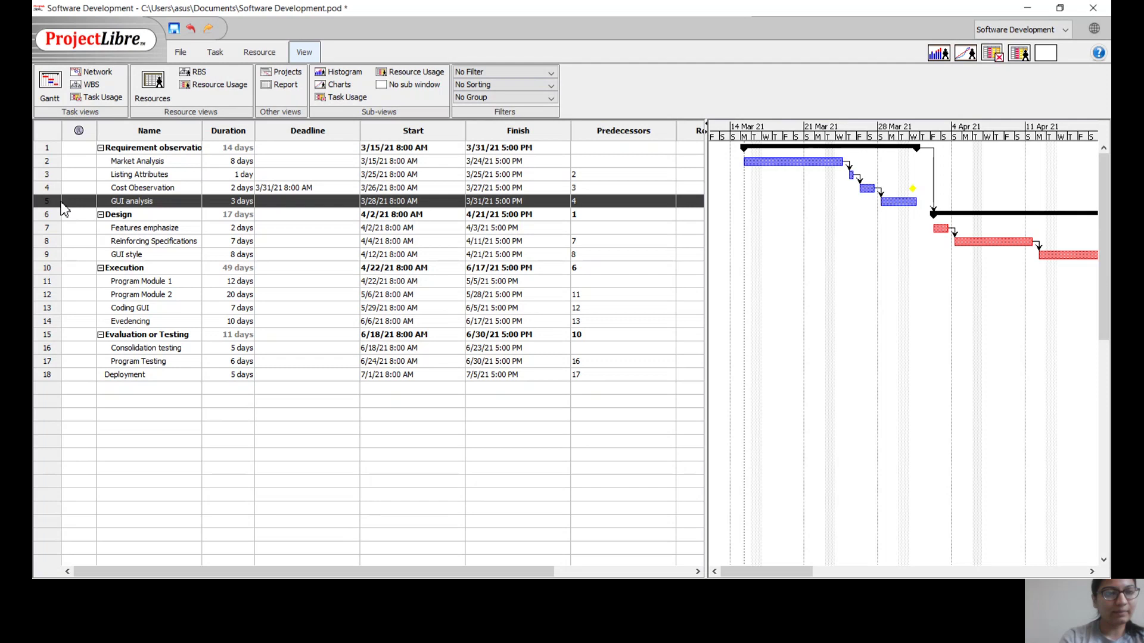
double_click(110, 200)
double_click(114, 202)
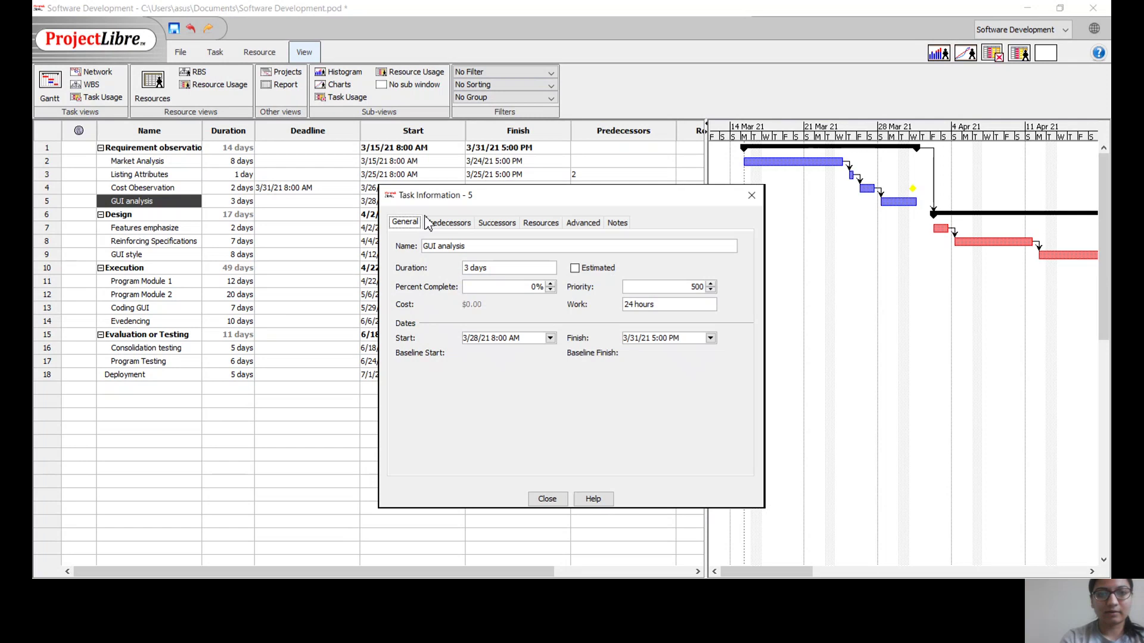
click(539, 223)
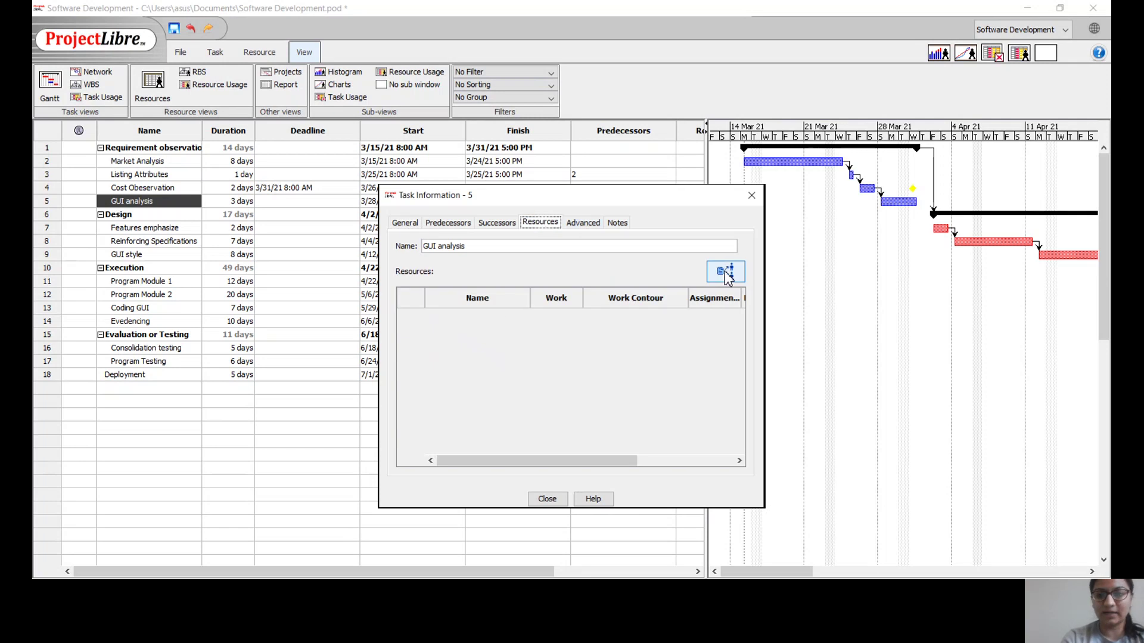
click(726, 272)
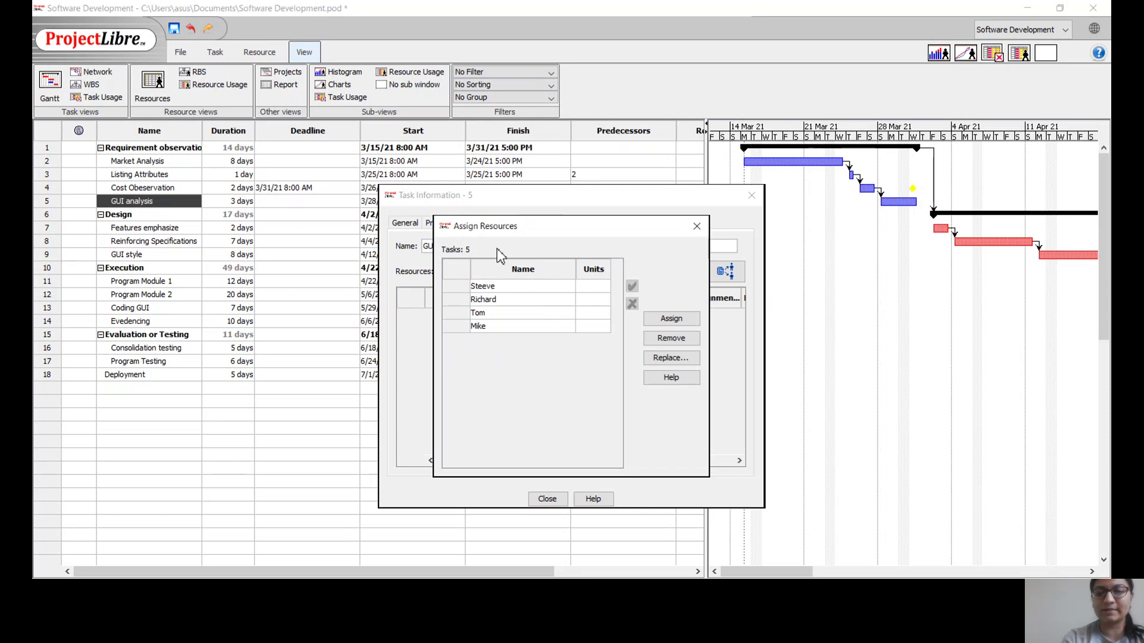
click(462, 290)
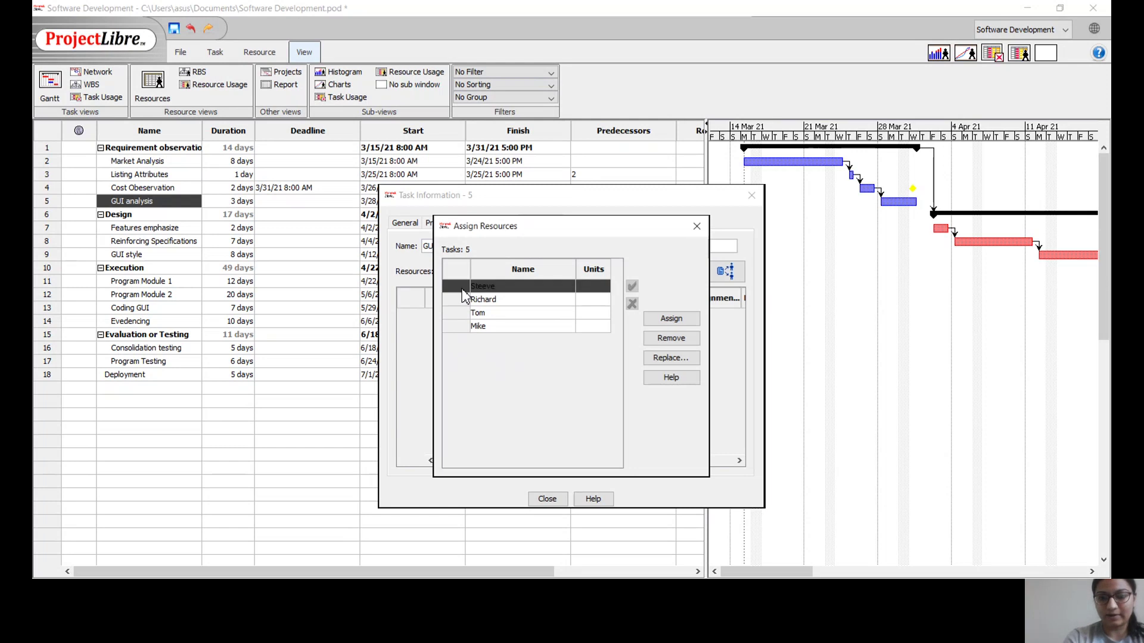
click(663, 321)
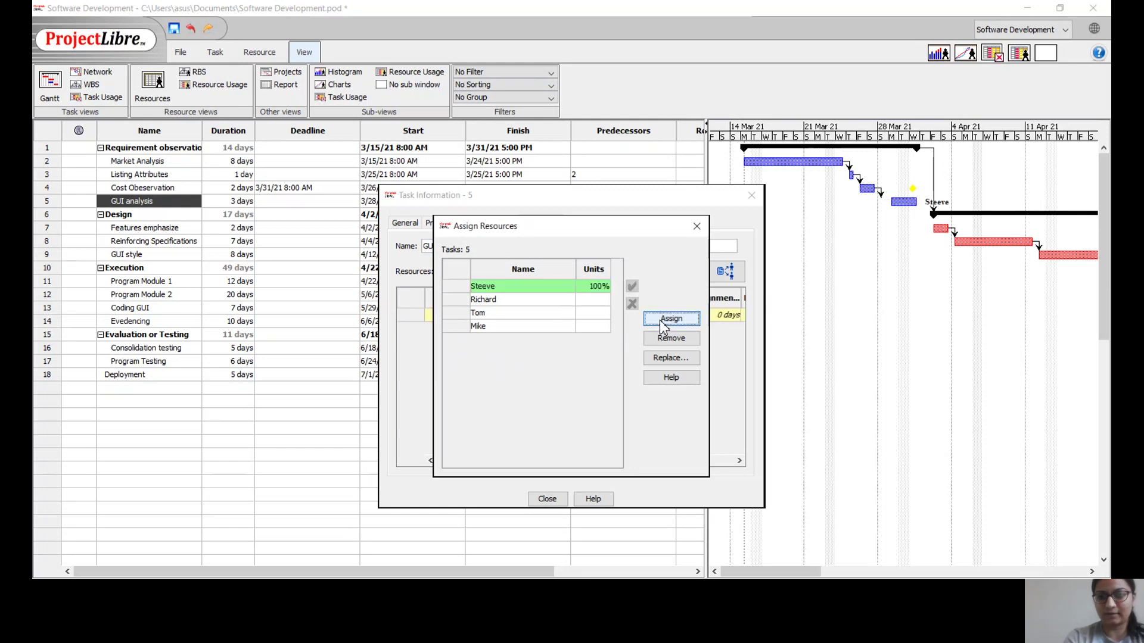
click(696, 225)
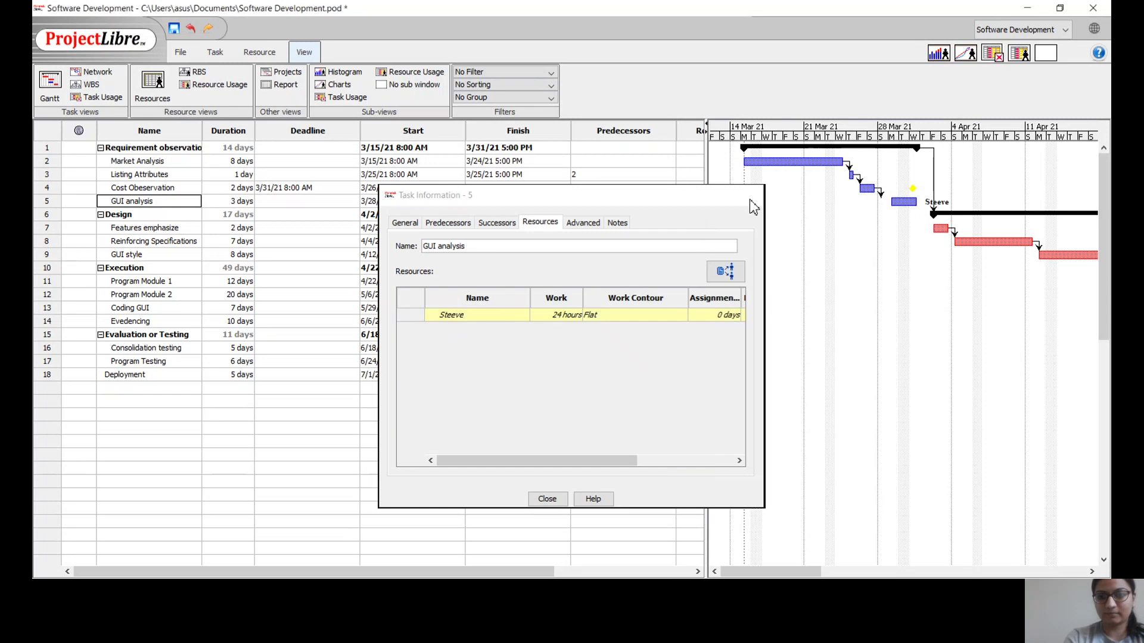
click(750, 195)
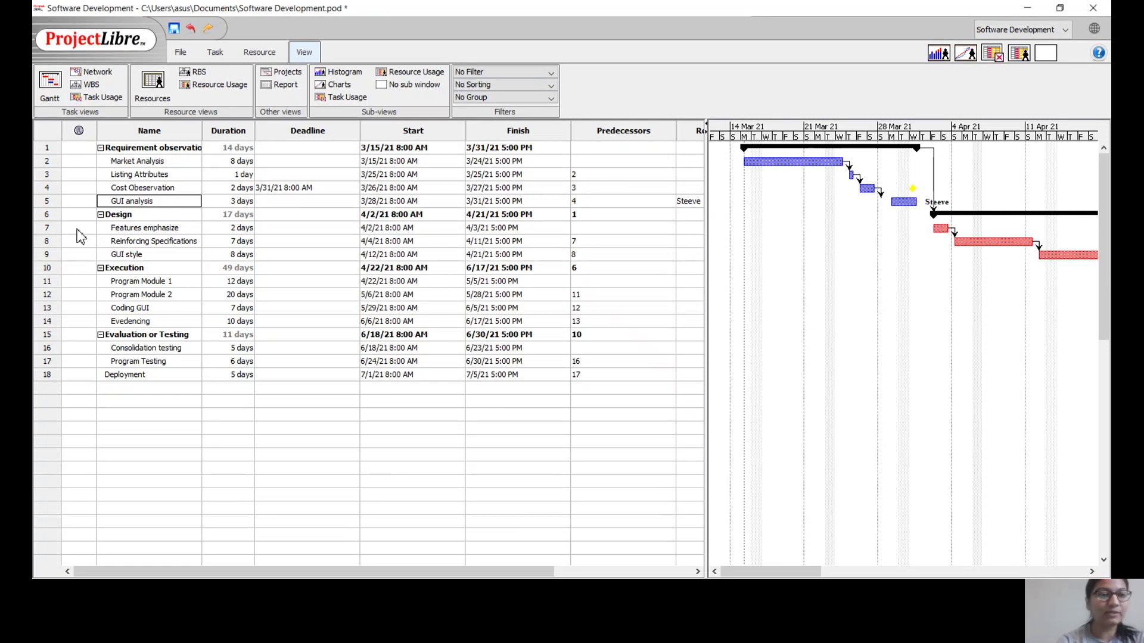
- Assign the third listed resource to the Coding GUI task
double_click(119, 308)
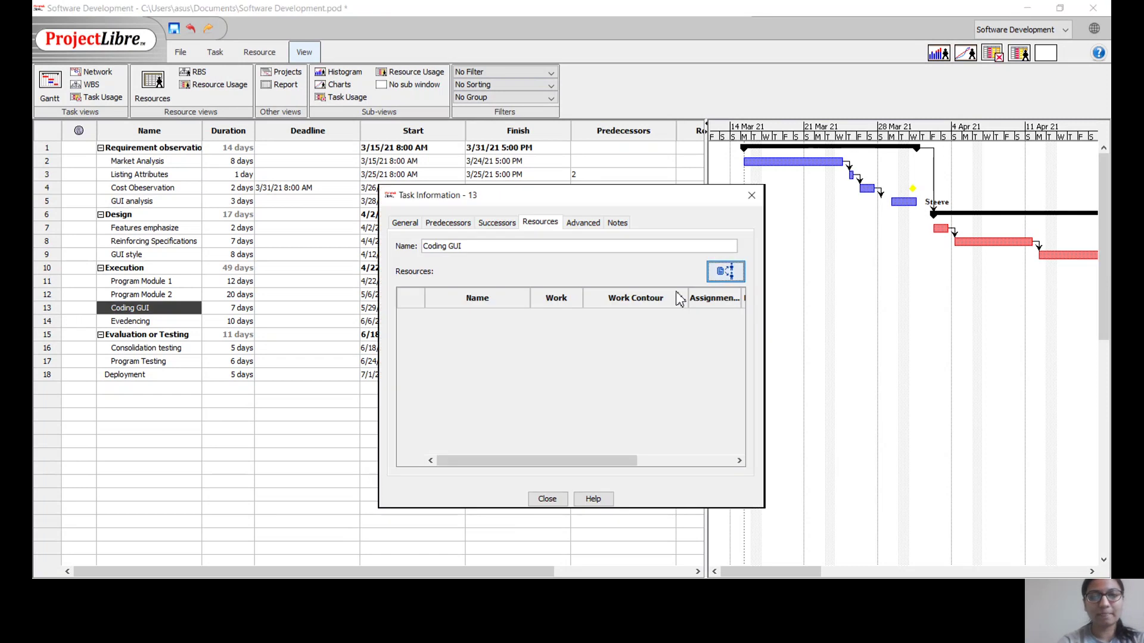
click(722, 273)
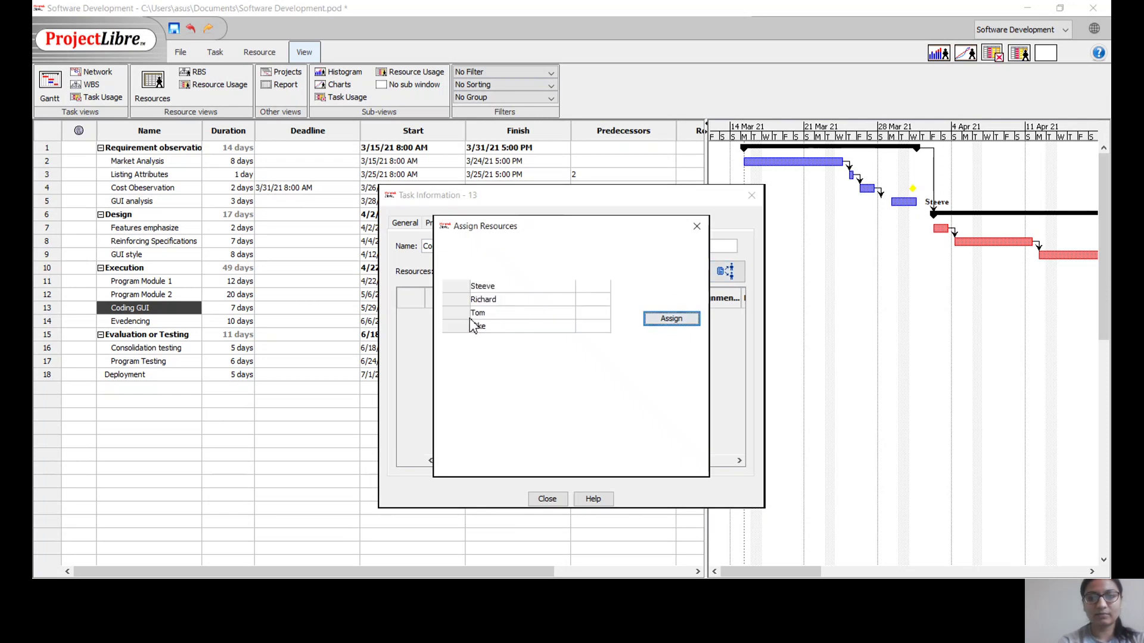
click(481, 314)
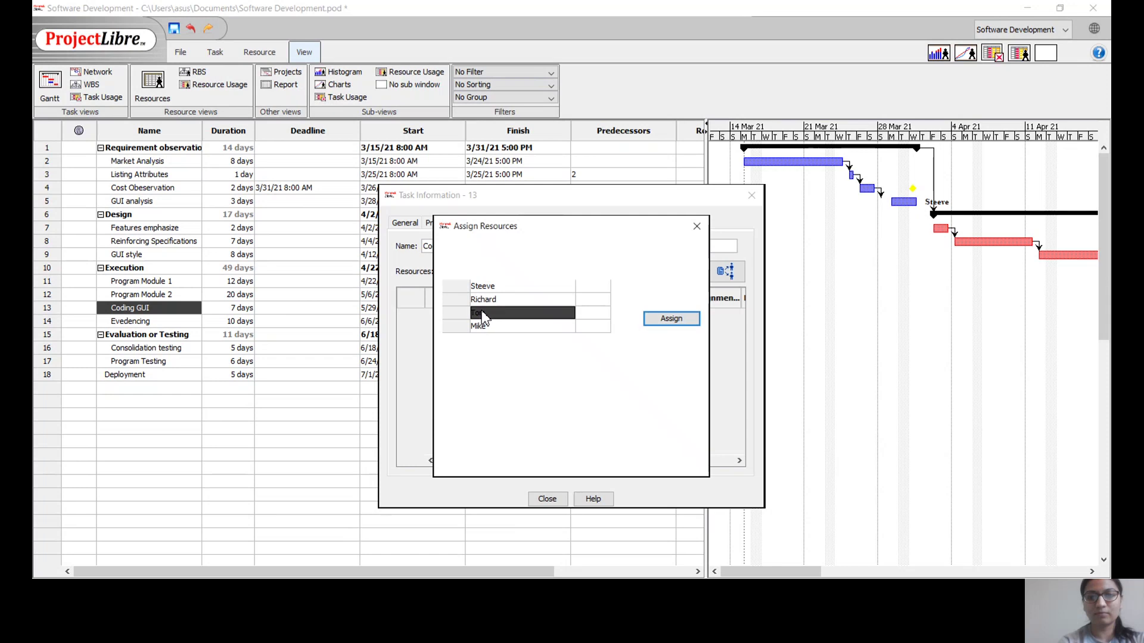
click(661, 319)
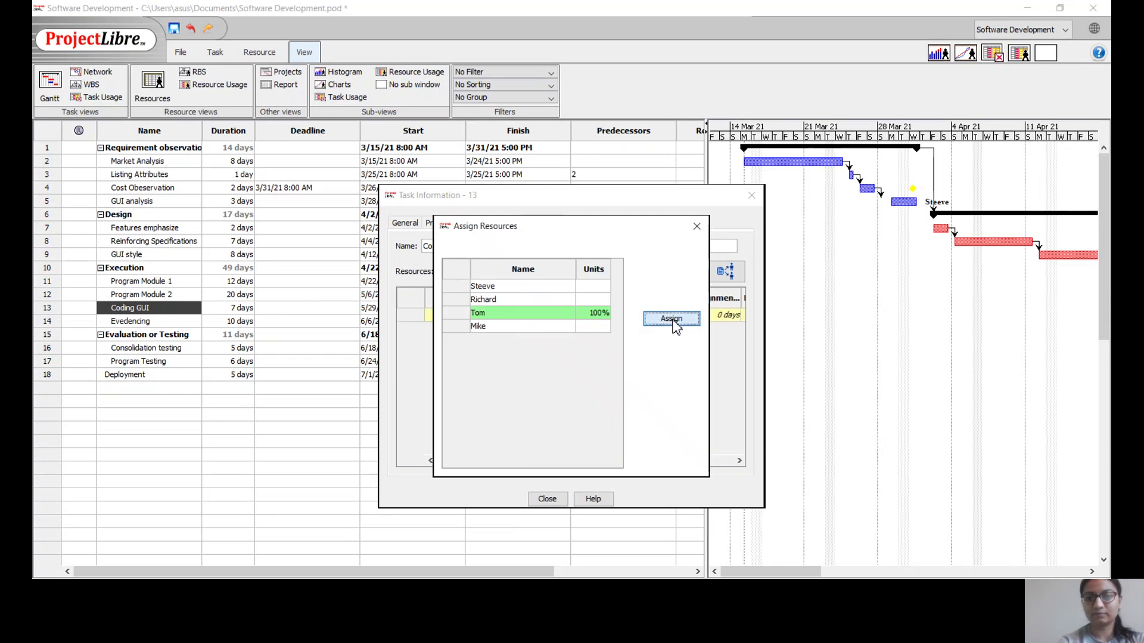
click(696, 226)
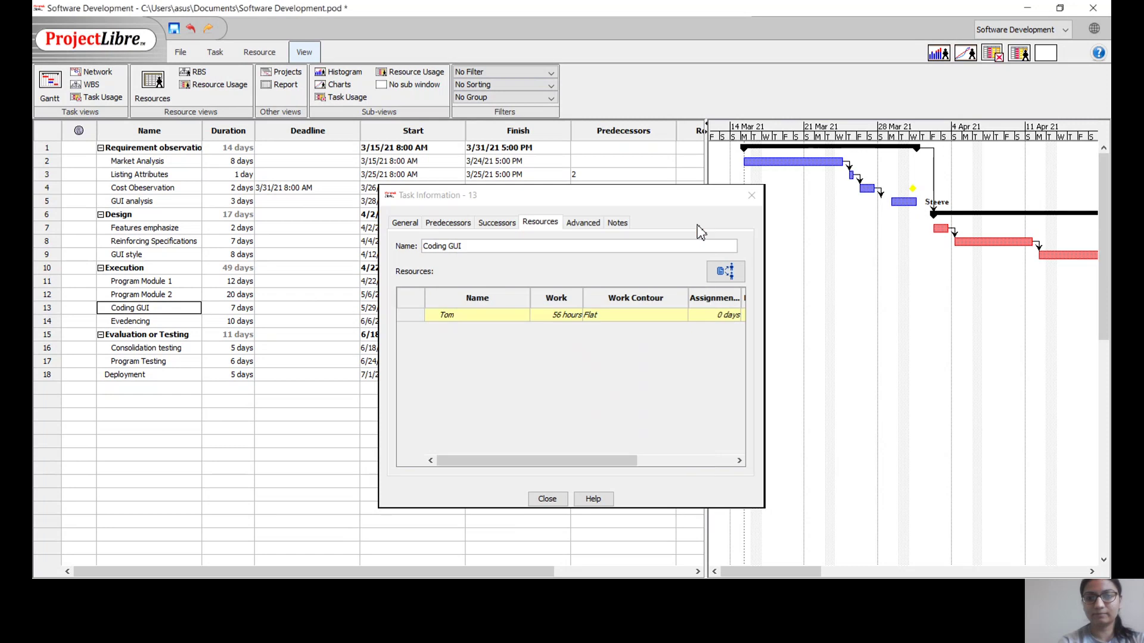
click(753, 198)
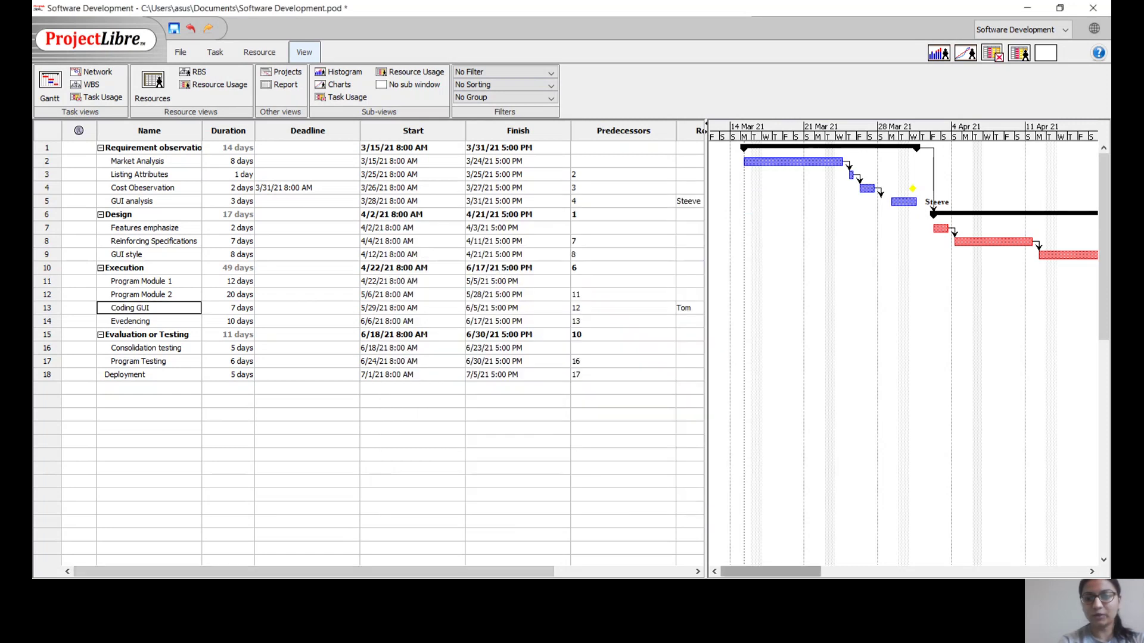
mouse_move(771, 571)
mouse_down()
mouse_move(957, 571)
mouse_move(771, 572)
mouse_up()
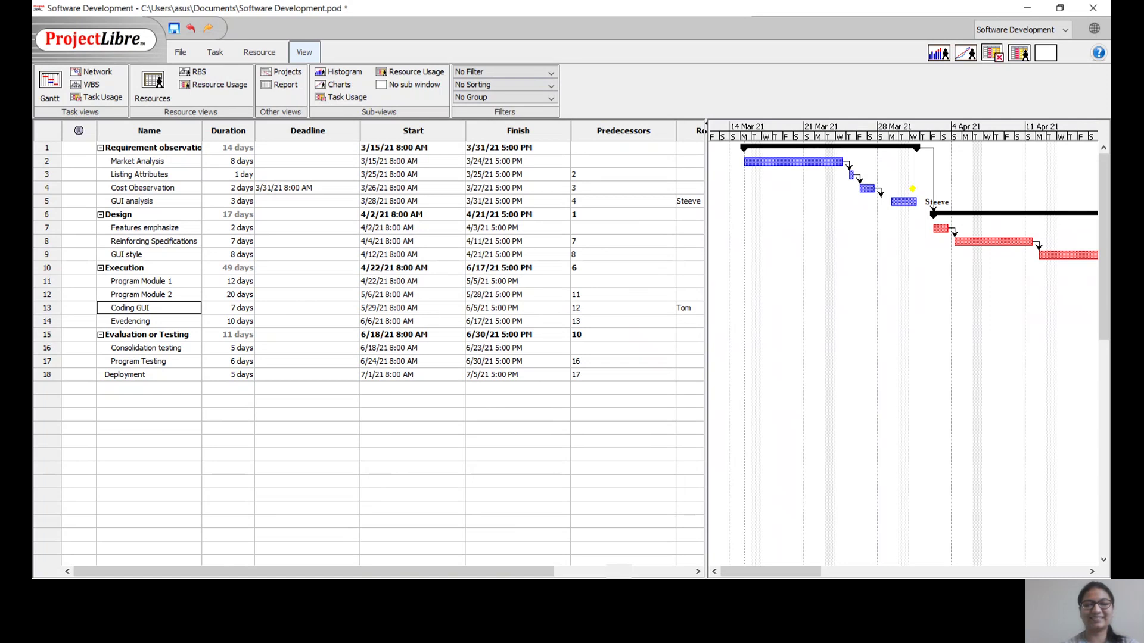
click(618, 589)
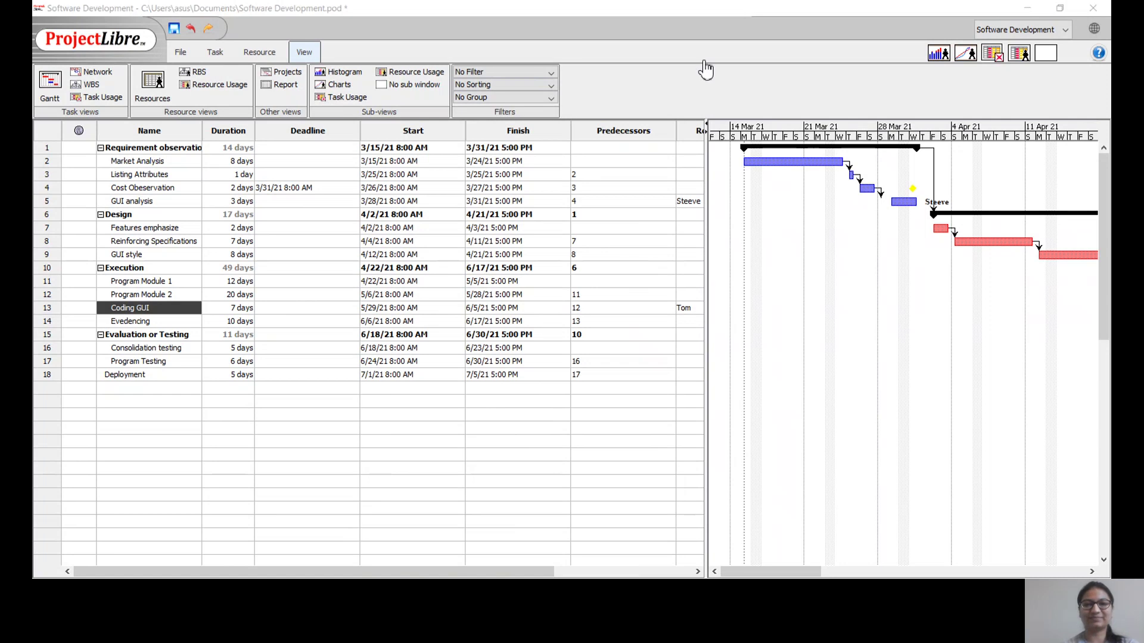